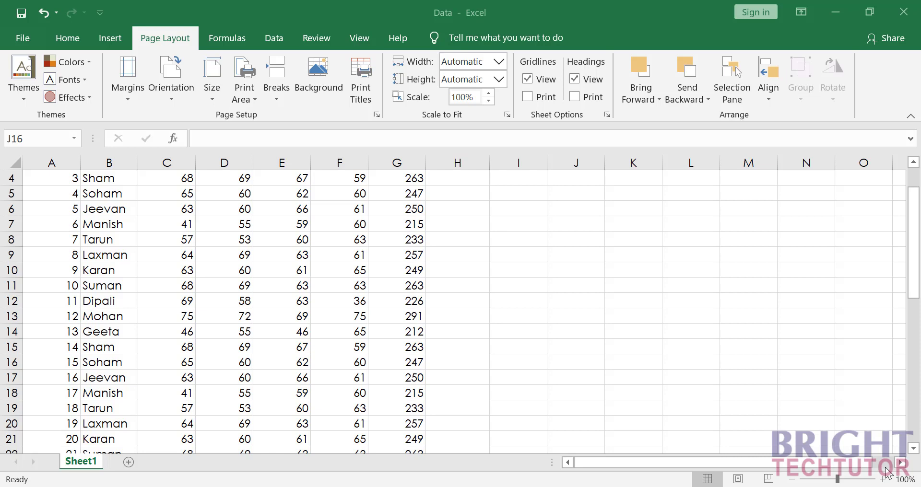
Select the marks table range A1:G18 and apply the Berlin theme to the workbook.
scroll(425, 259, "up", 1)
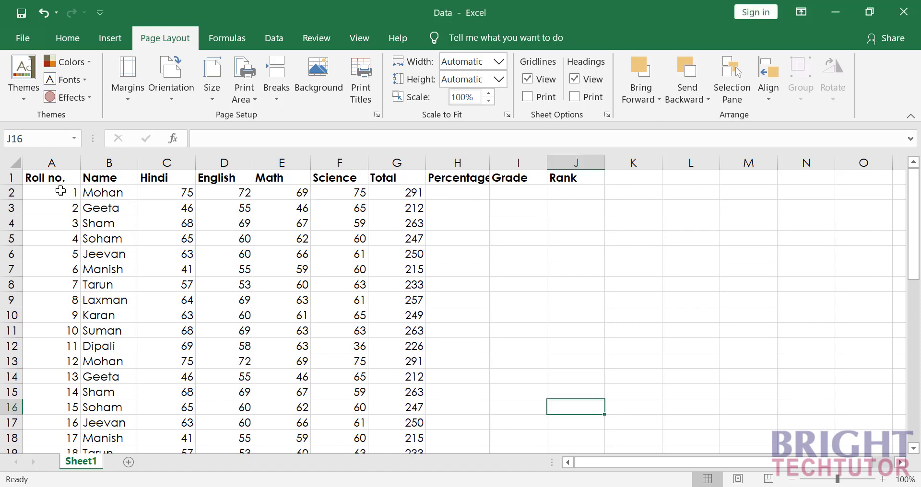
left_click_drag(59, 180, 384, 434)
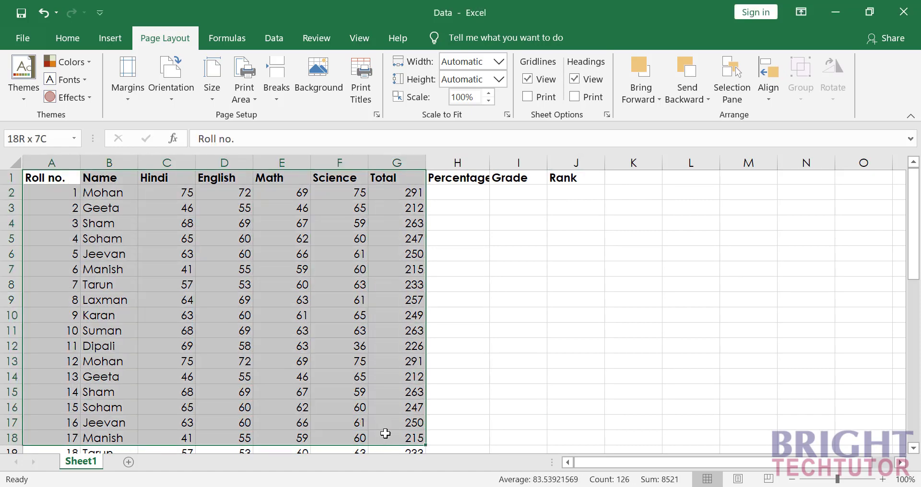
left_click(29, 99)
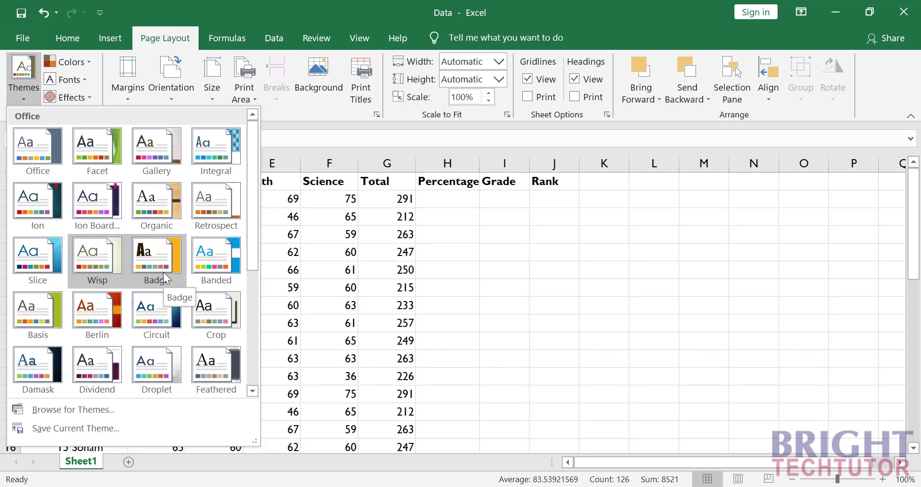
left_click(107, 318)
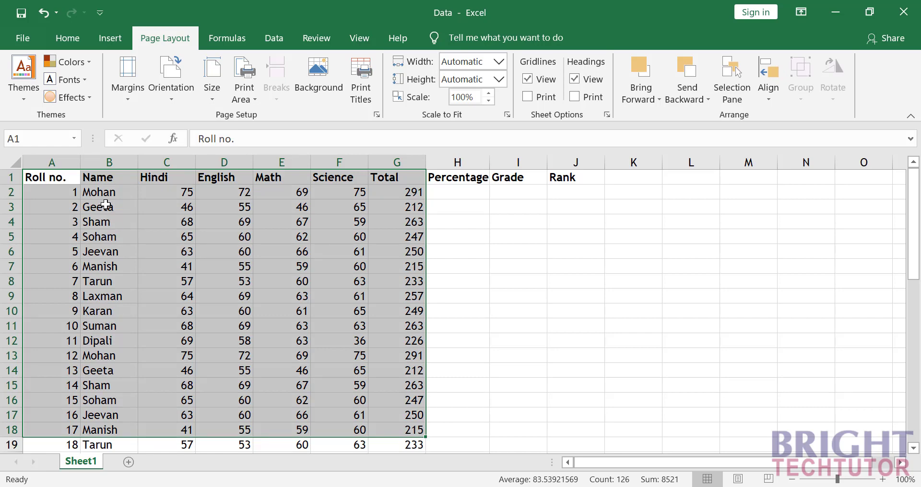
Set the workbook's theme fonts to Arial and pick a theme effects set.
left_click(61, 81)
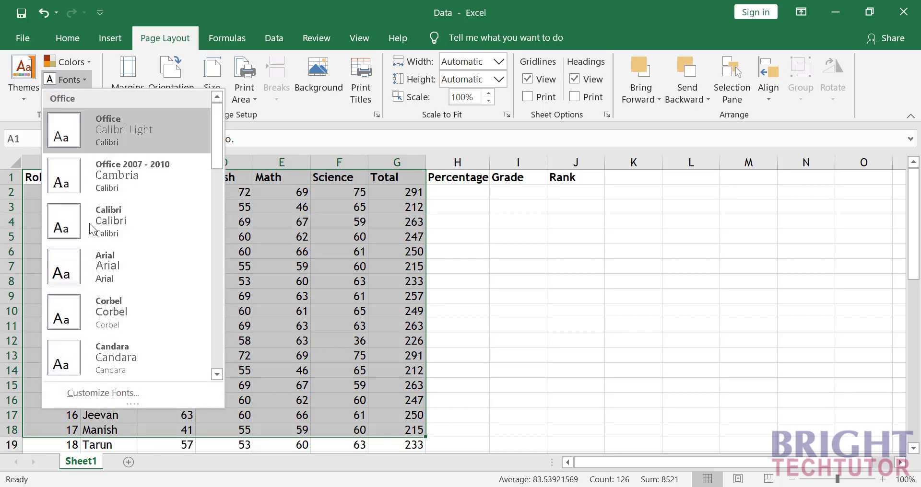
left_click(94, 286)
left_click(88, 97)
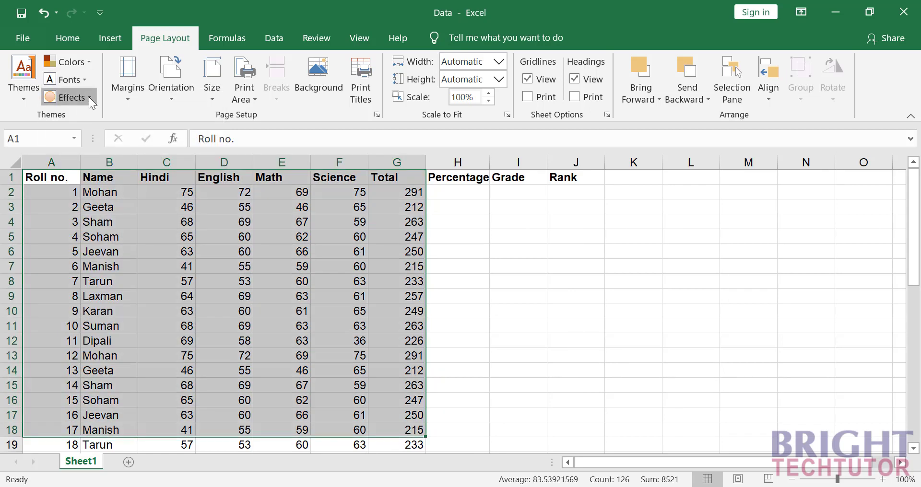
left_click(107, 197)
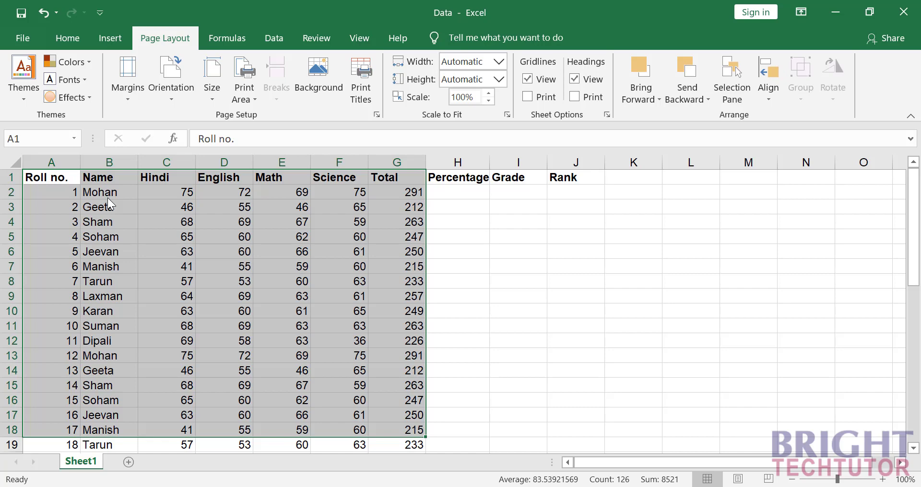
Deselect the table range and set the sheet's page margins to Wide.
left_click(110, 225)
left_click(126, 91)
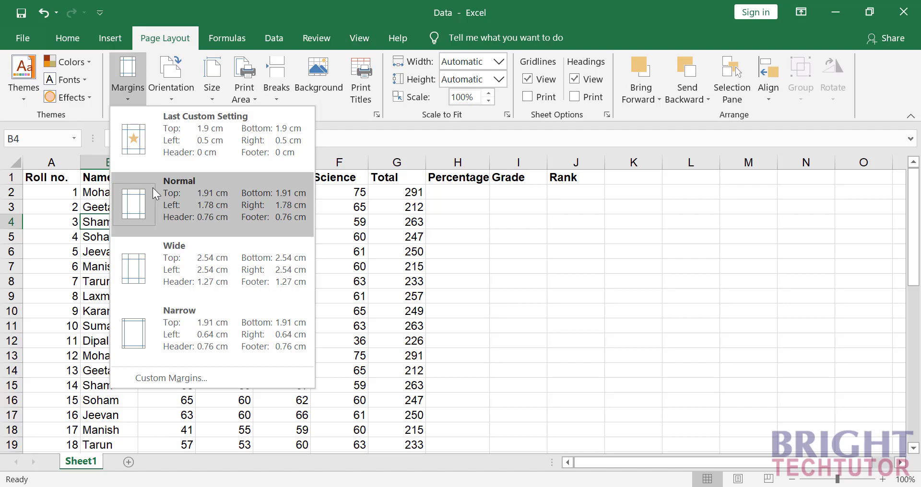
left_click(158, 259)
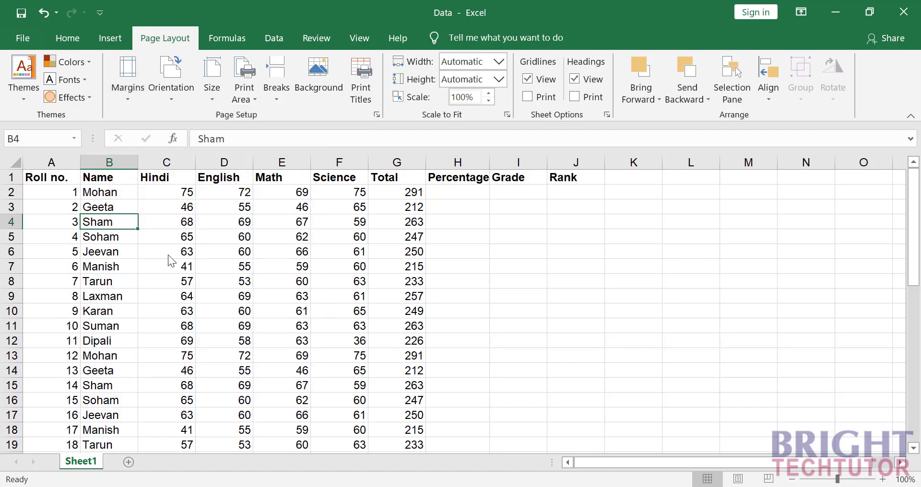
left_click(126, 71)
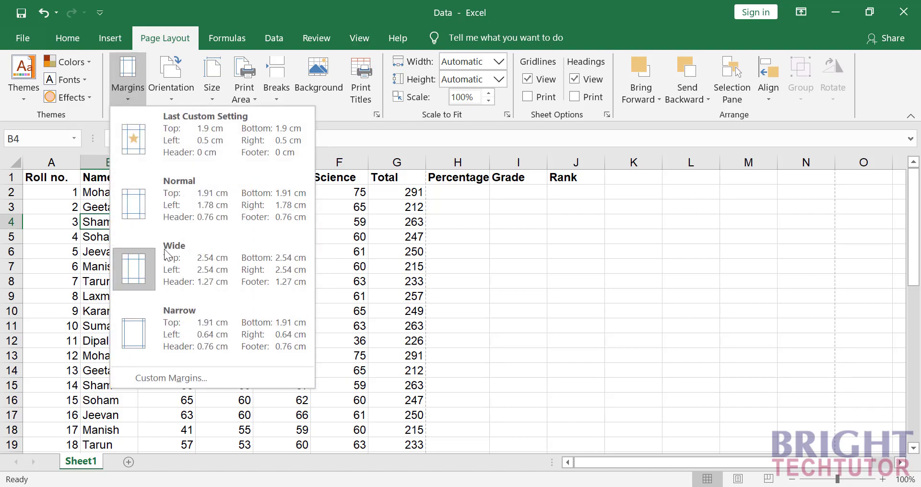
left_click(200, 382)
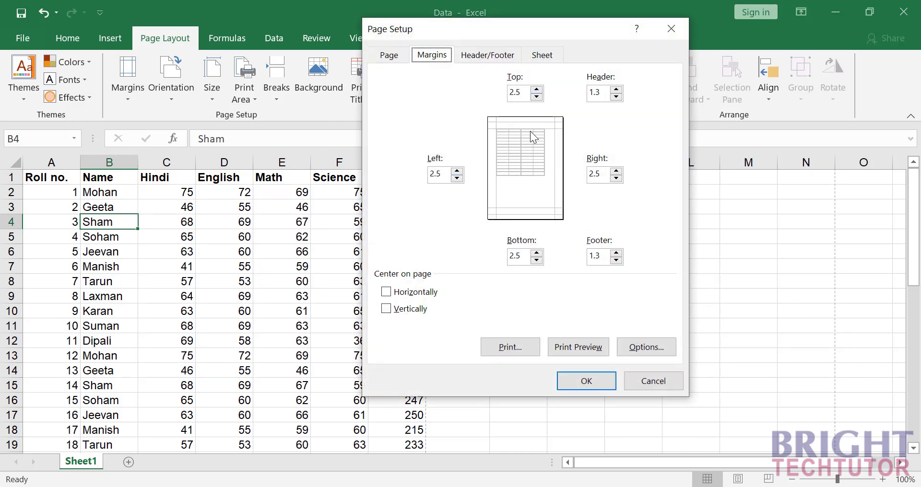
left_click(456, 179)
left_click(457, 178)
left_click(457, 179)
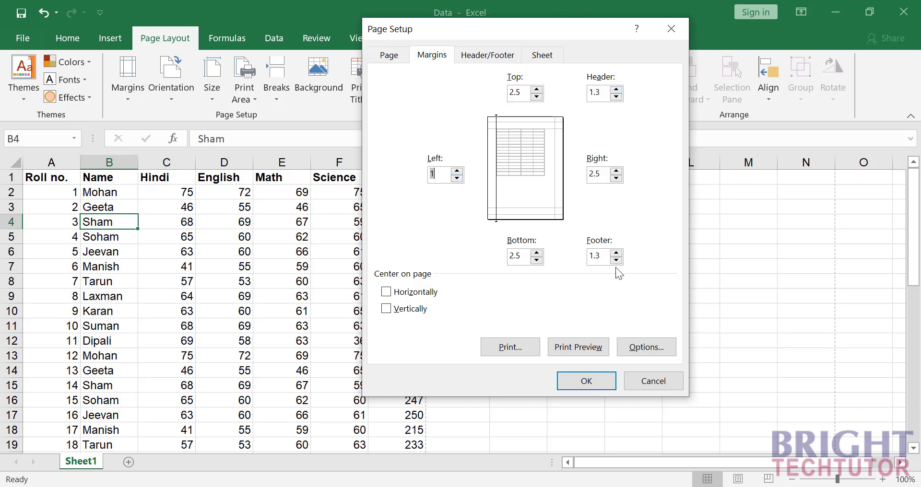
left_click(651, 385)
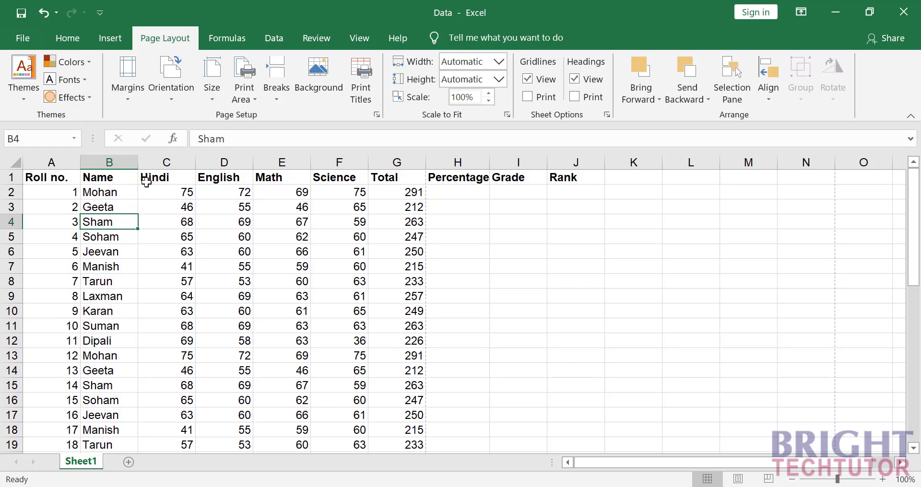
Set the page orientation to Landscape and the paper size to Letter.
left_click(168, 103)
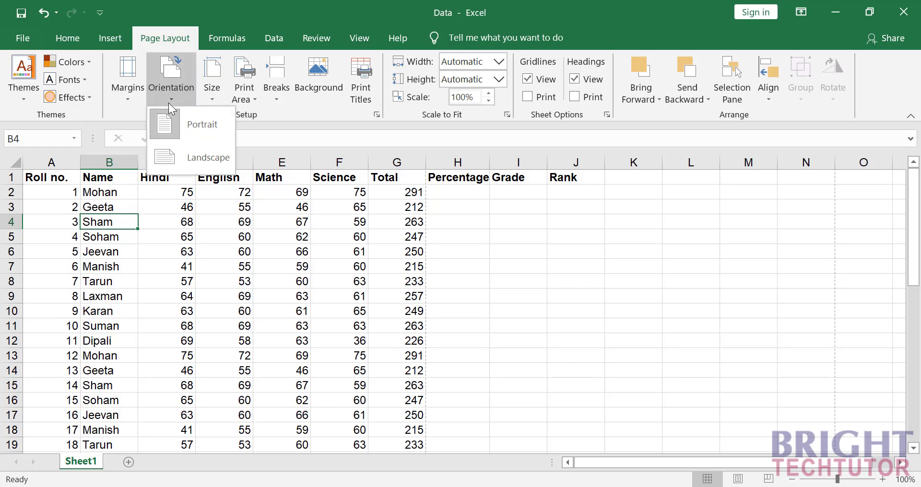
left_click(184, 163)
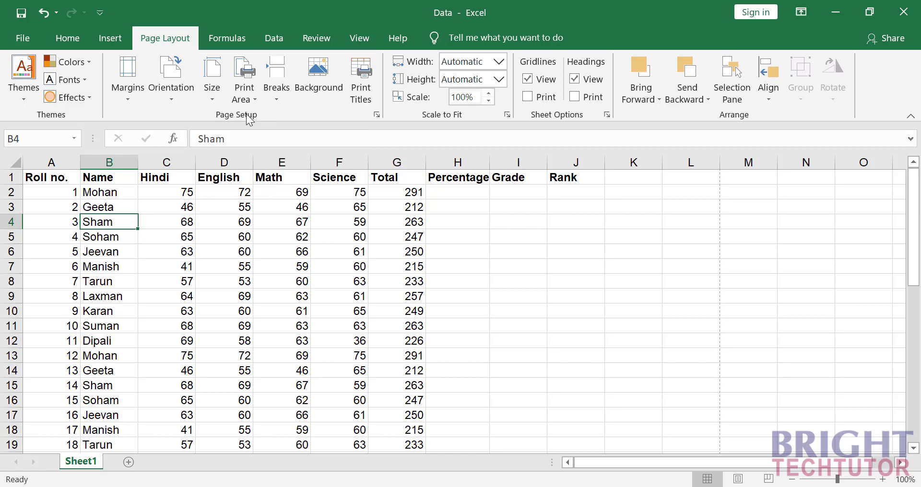
left_click(223, 68)
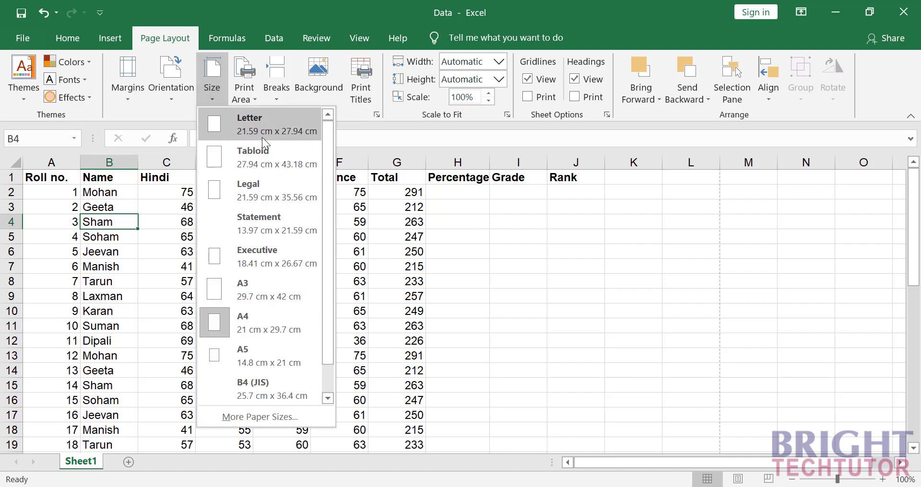
left_click(262, 133)
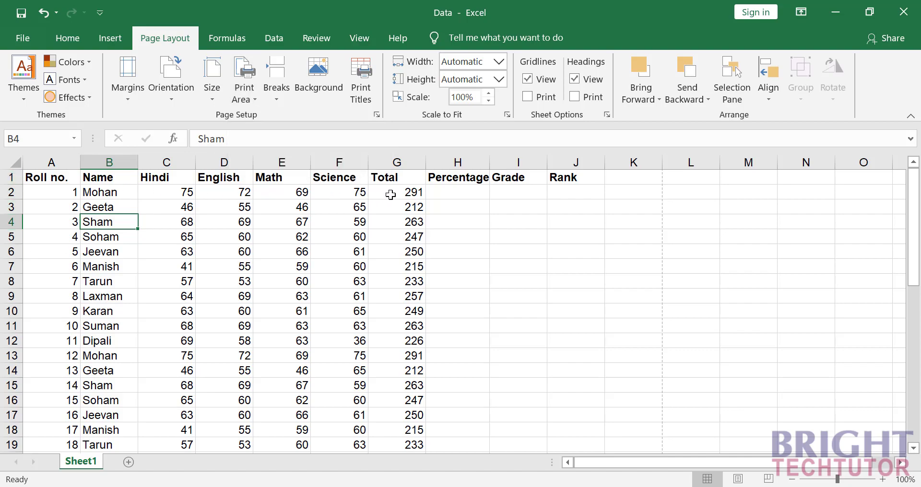
Check the sheet's page layout in the print preview and return to the worksheet.
left_click(20, 39)
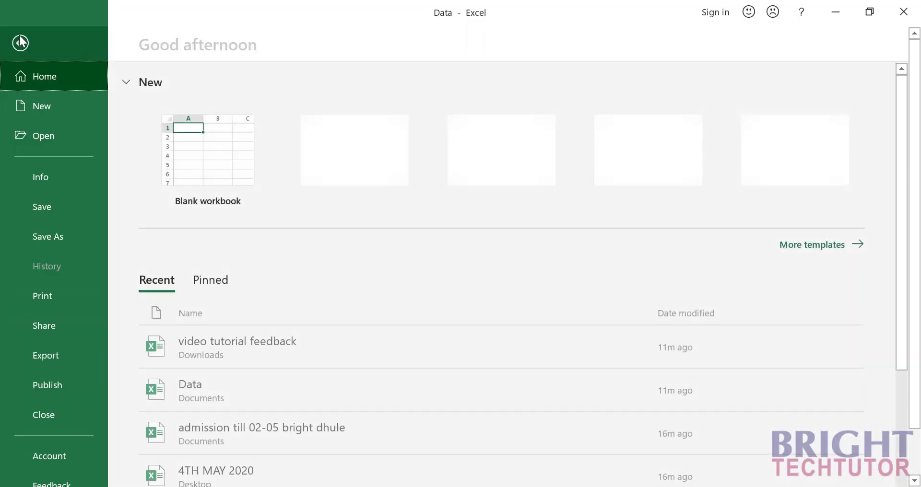
left_click(64, 298)
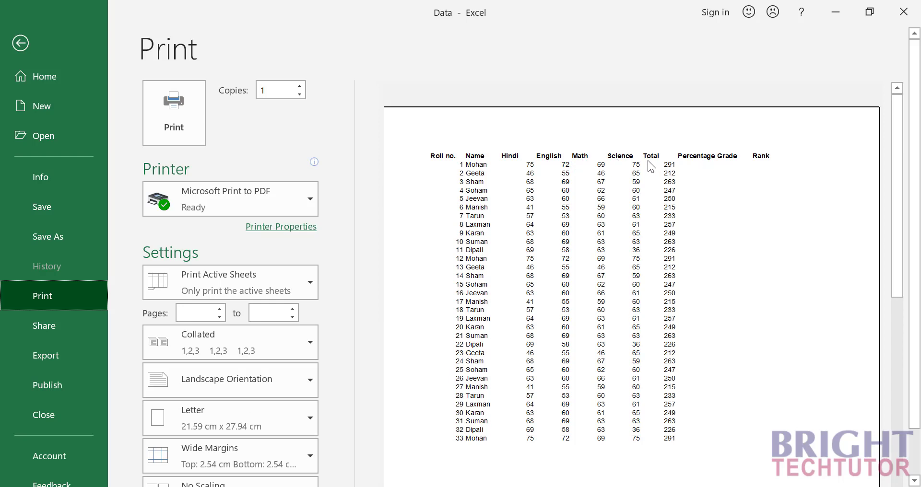
left_click(24, 44)
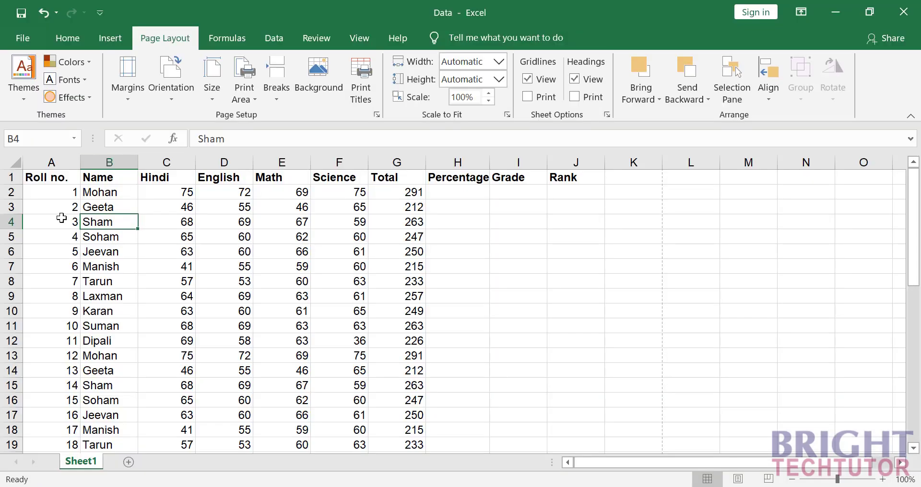
Set A1:G53 as the print area and check it in the print preview.
left_click_drag(58, 175, 389, 424)
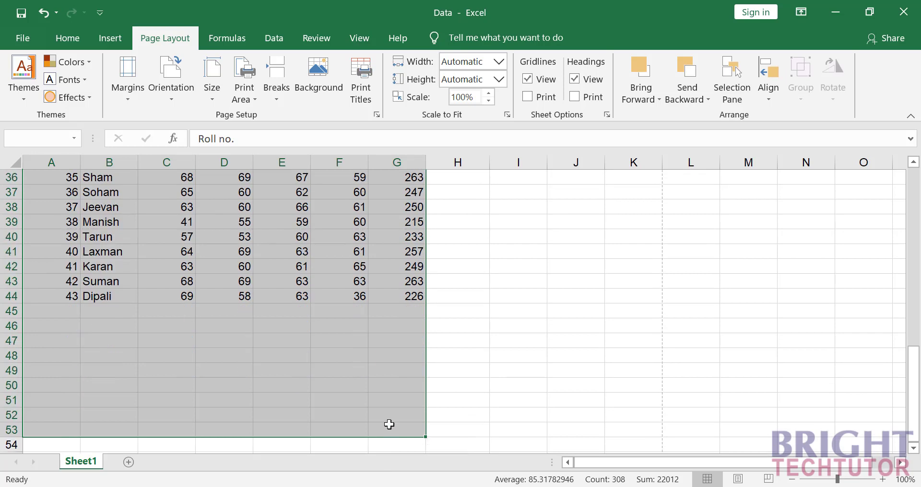
left_click(245, 93)
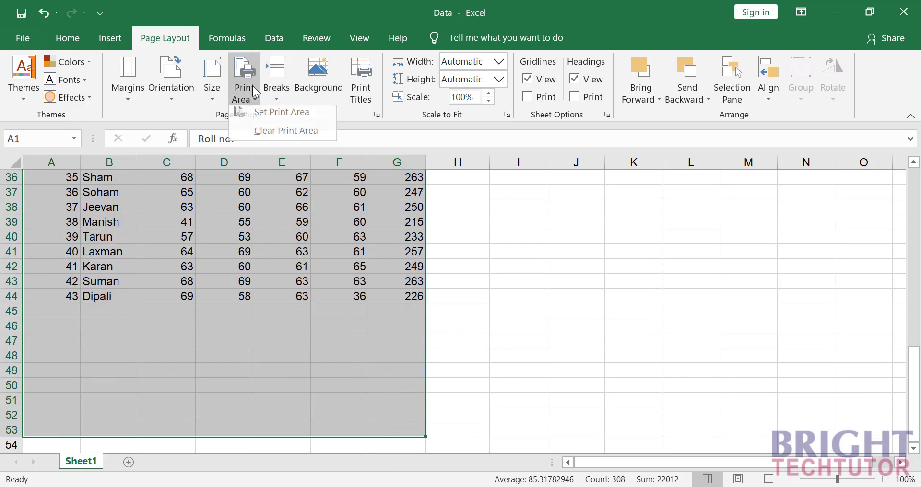
left_click(271, 117)
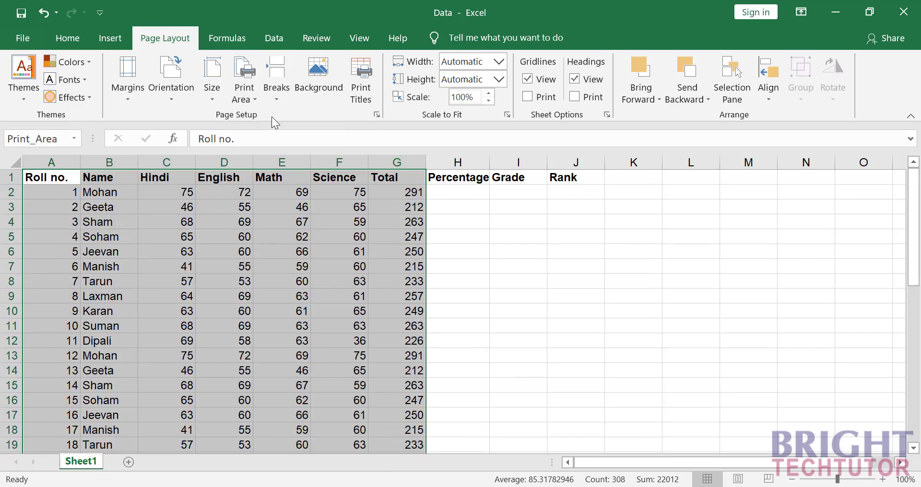
left_click(357, 296)
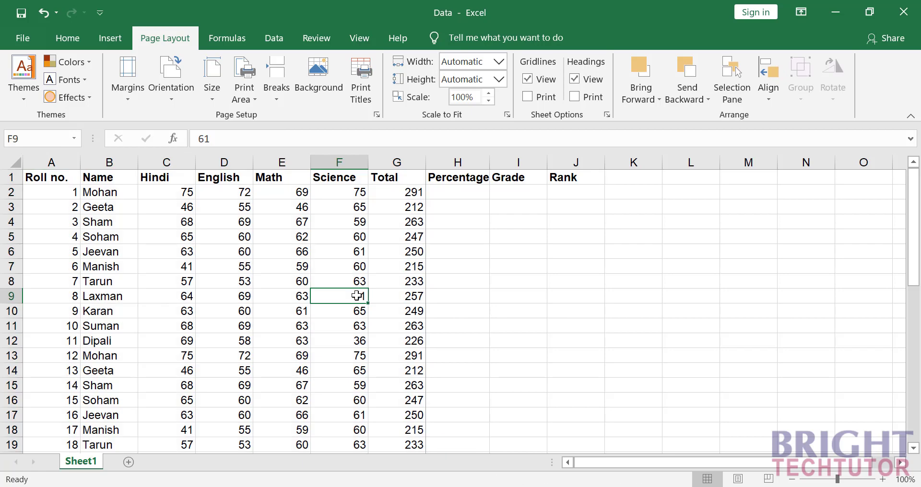
left_click(28, 36)
left_click(44, 294)
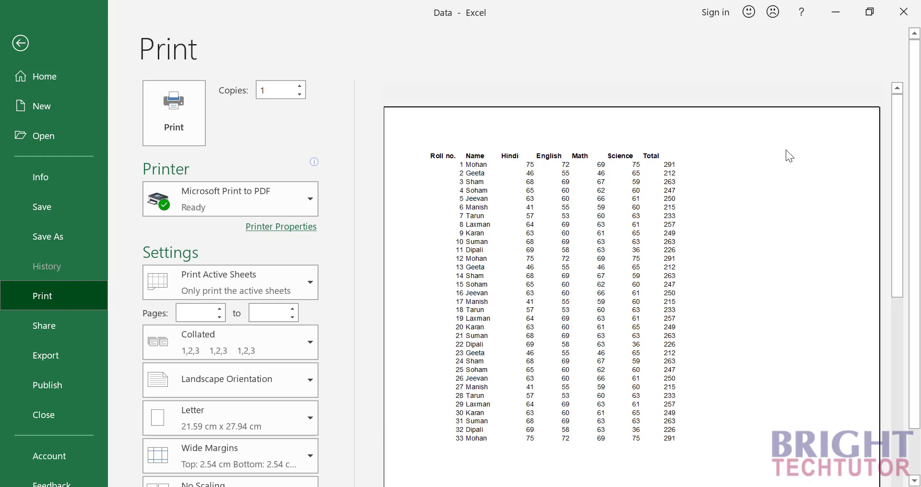
left_click(24, 39)
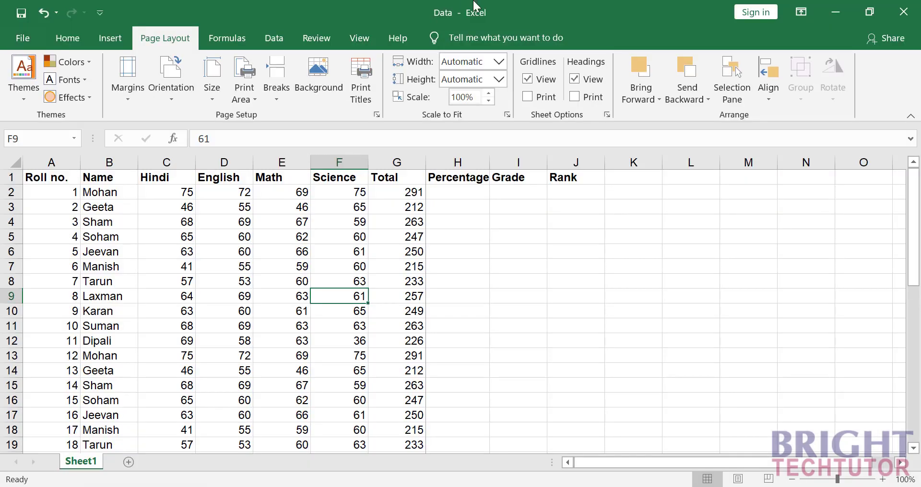
Set A1:G13 as the print area and check it in the print preview.
left_click(419, 267)
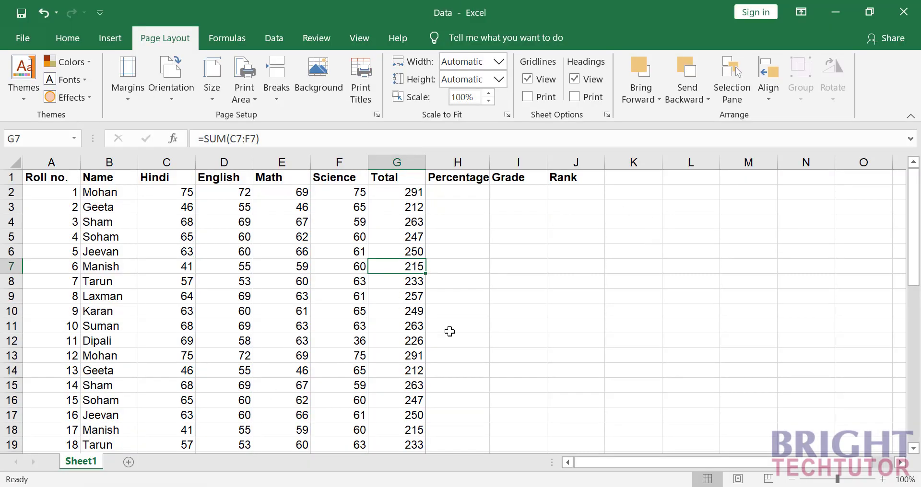
left_click_drag(53, 178, 412, 357)
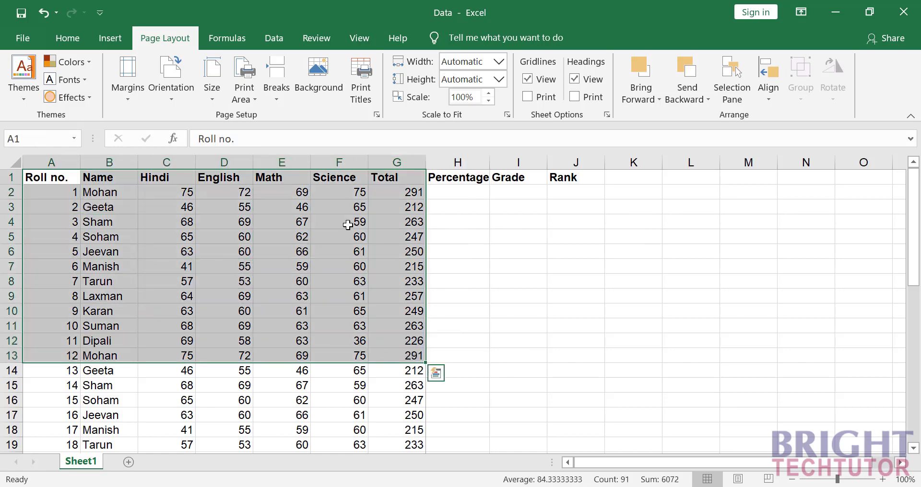
left_click(244, 86)
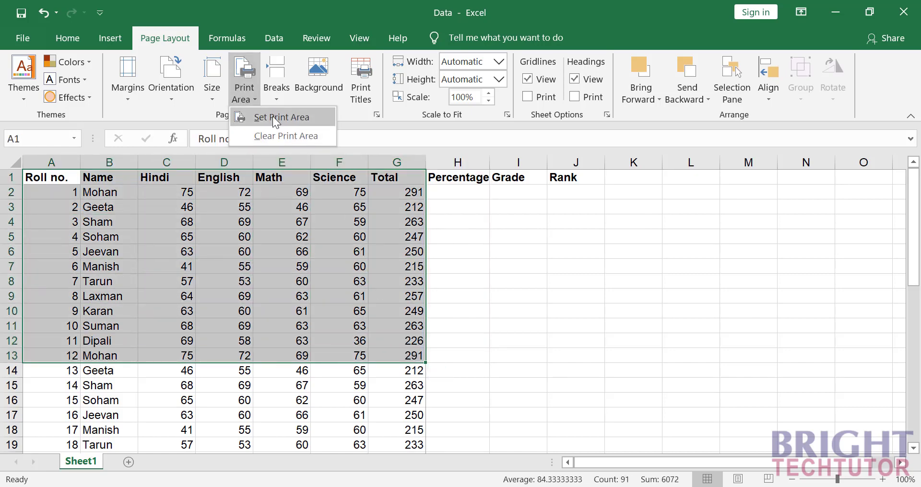
left_click(273, 117)
left_click(21, 38)
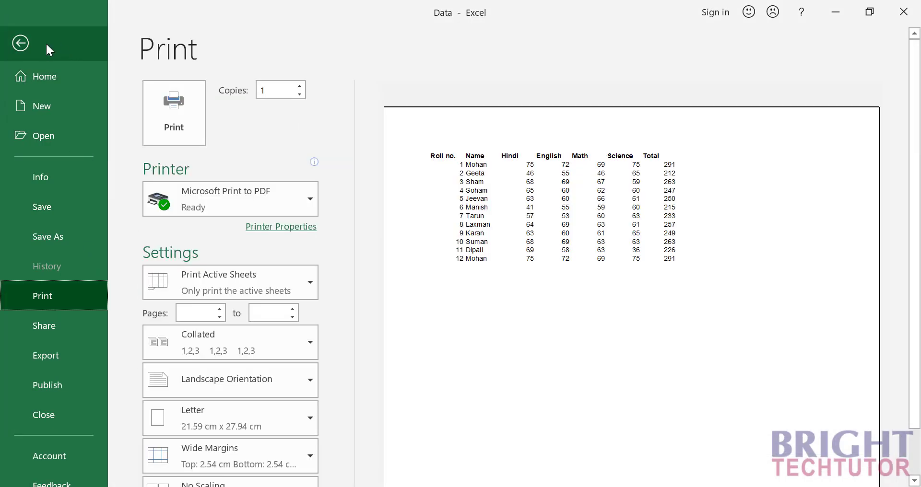
left_click(20, 44)
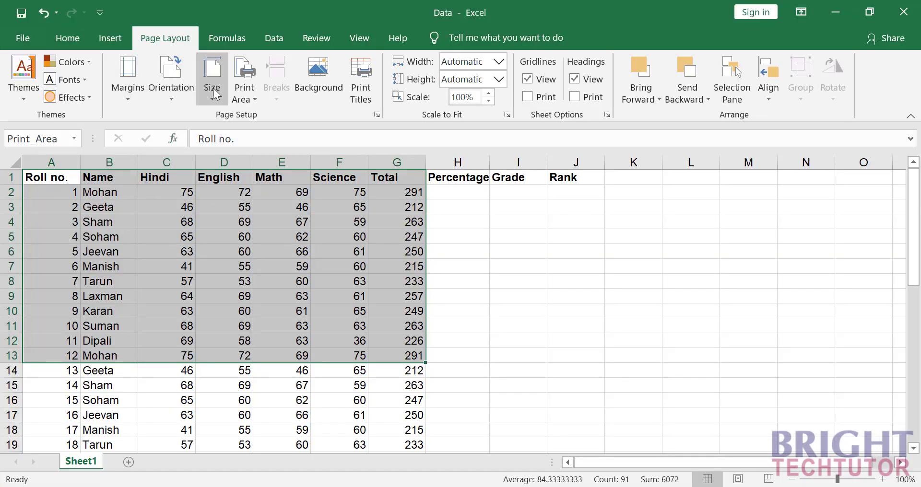
Clear the sheet's print area and deselect the range.
left_click(240, 87)
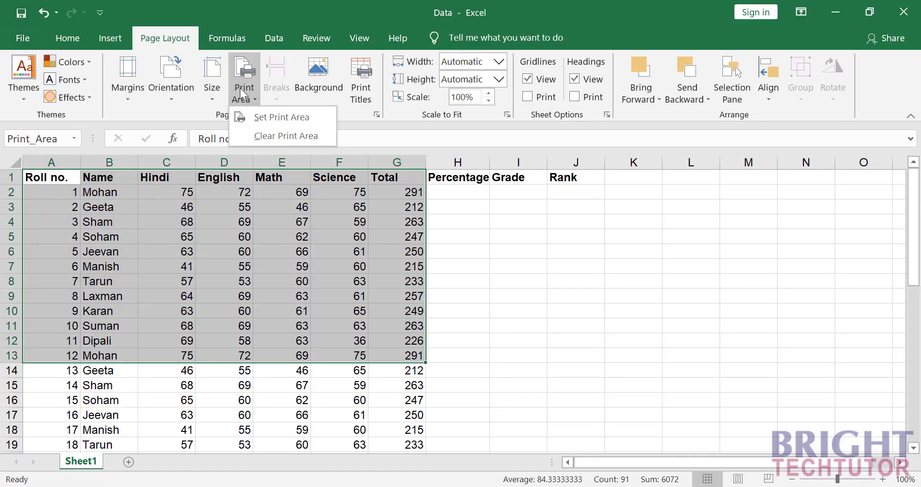
left_click(261, 136)
left_click(339, 267)
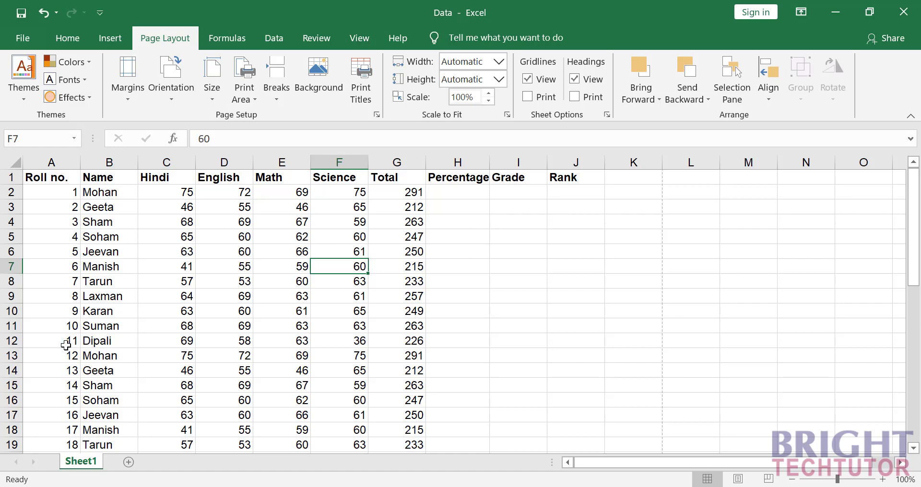
Insert a page break above row 12 and check the resulting pages in the print preview.
left_click(12, 341)
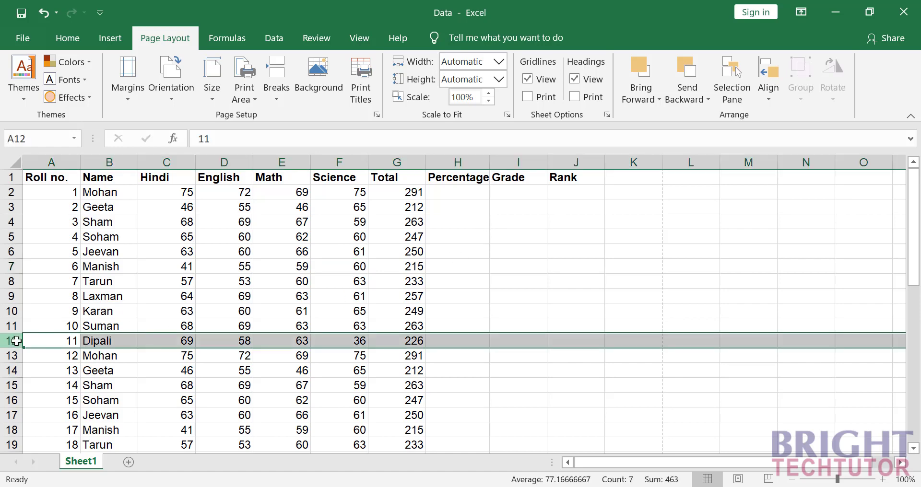
left_click(275, 88)
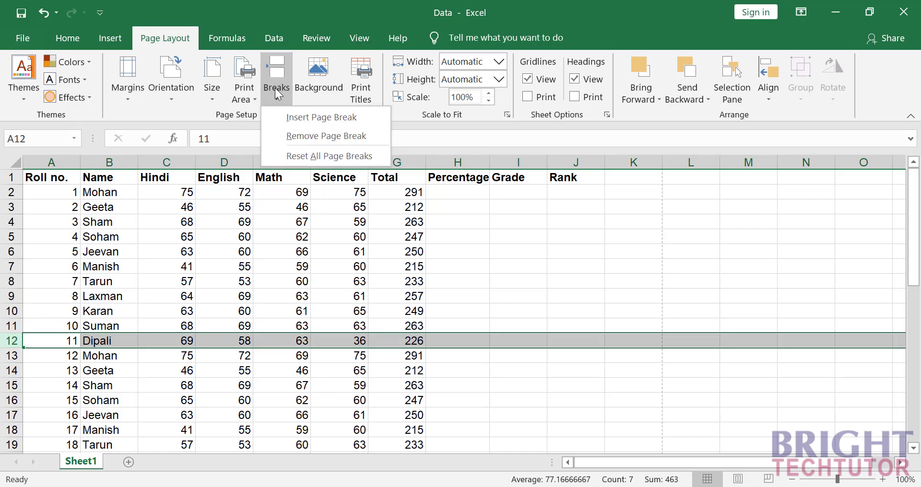
left_click(292, 120)
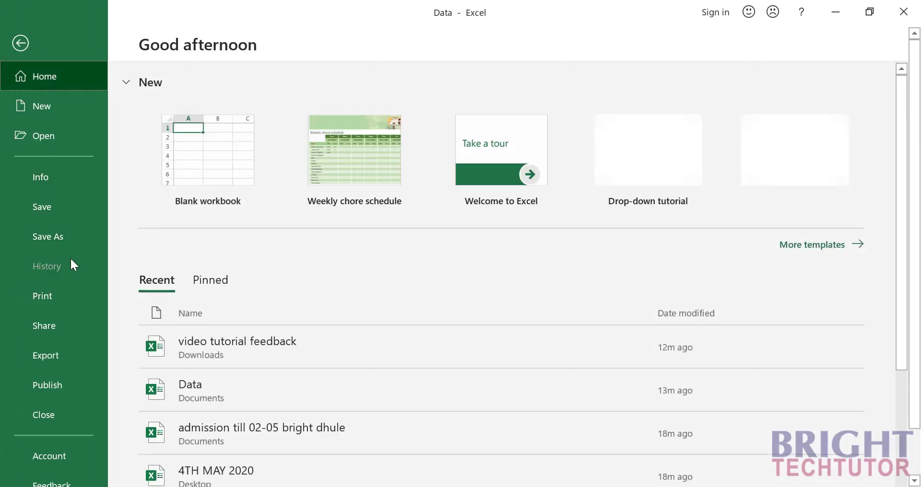
left_click(71, 297)
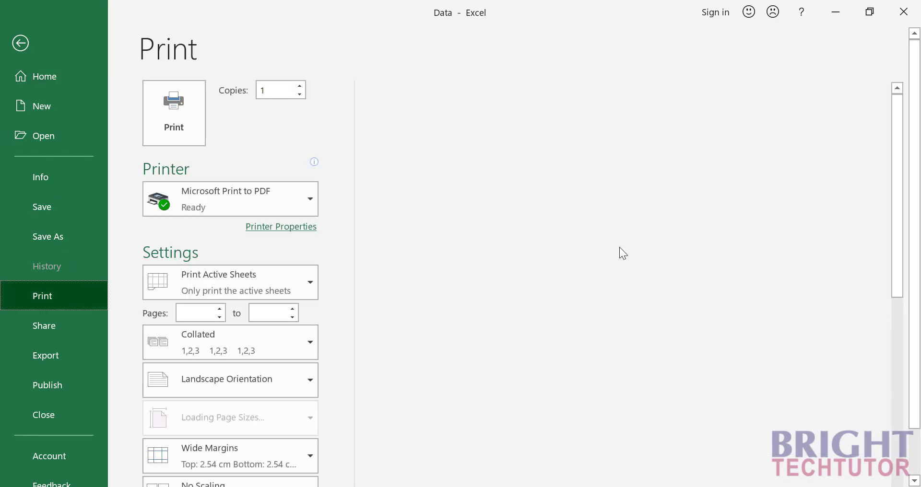
scroll(776, 269, "down", 3)
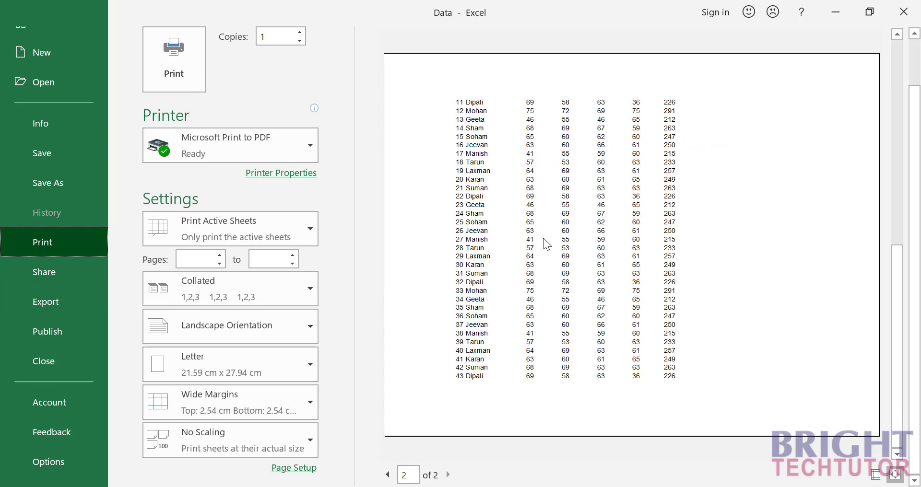
left_click(21, 26)
Reset all page breaks on the sheet.
left_click(272, 94)
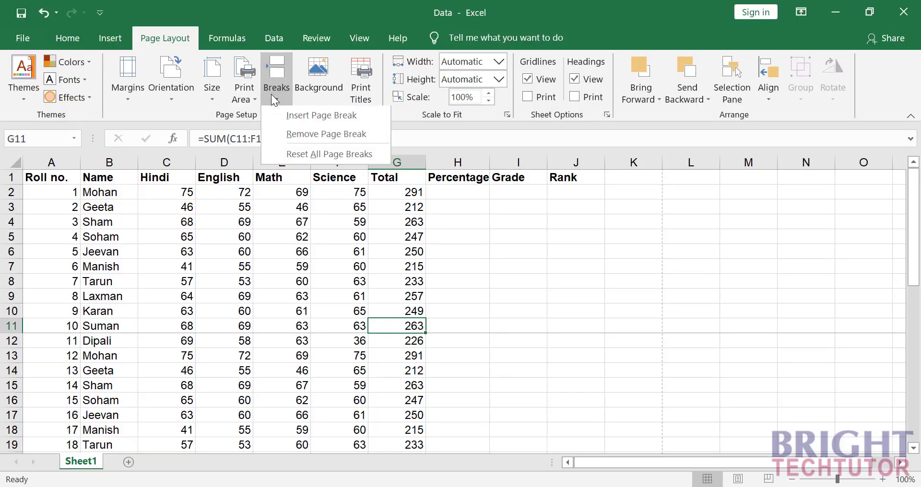
left_click(314, 158)
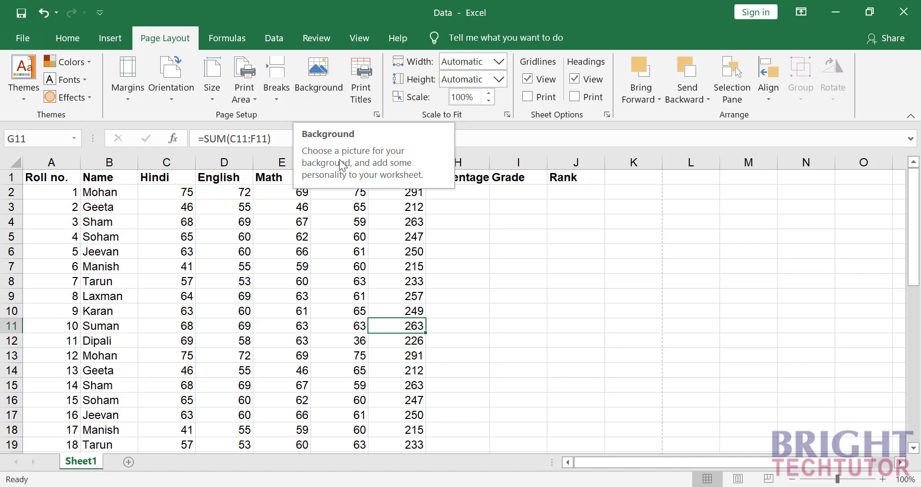
Add the dark quote picture as the sheet background and check the sheet in the print preview.
left_click(306, 98)
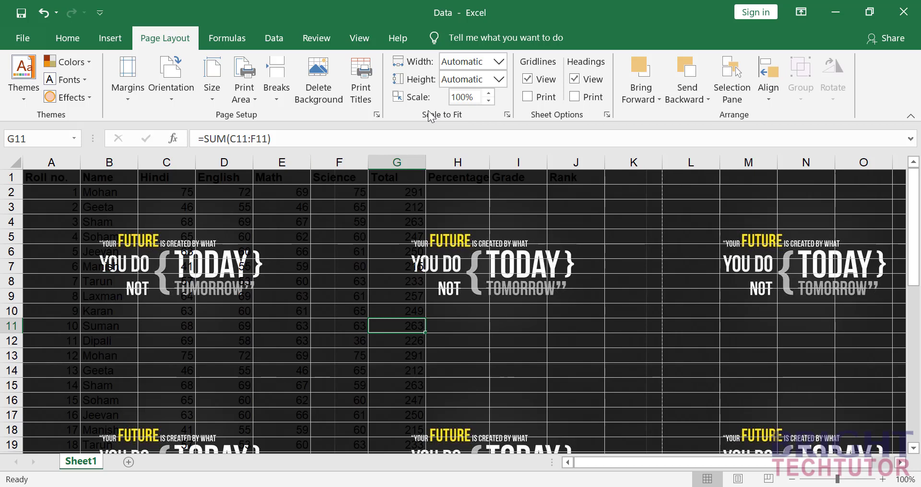
left_click(23, 38)
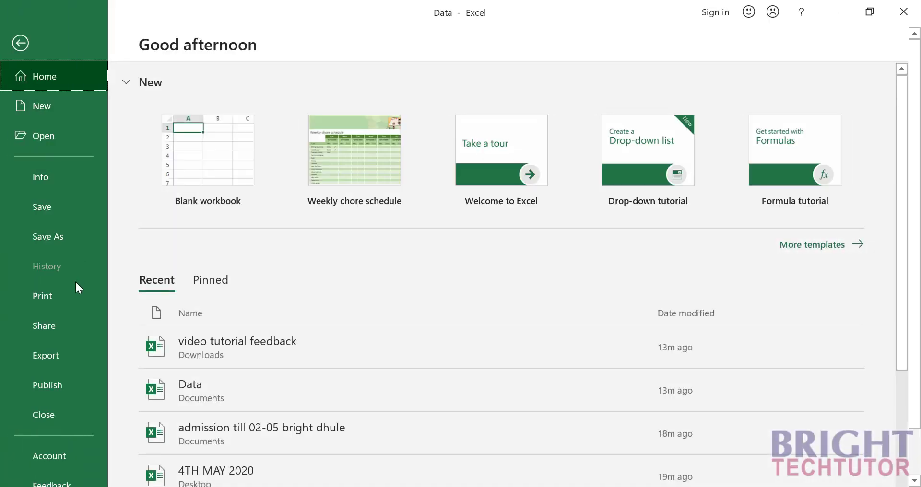
left_click(79, 289)
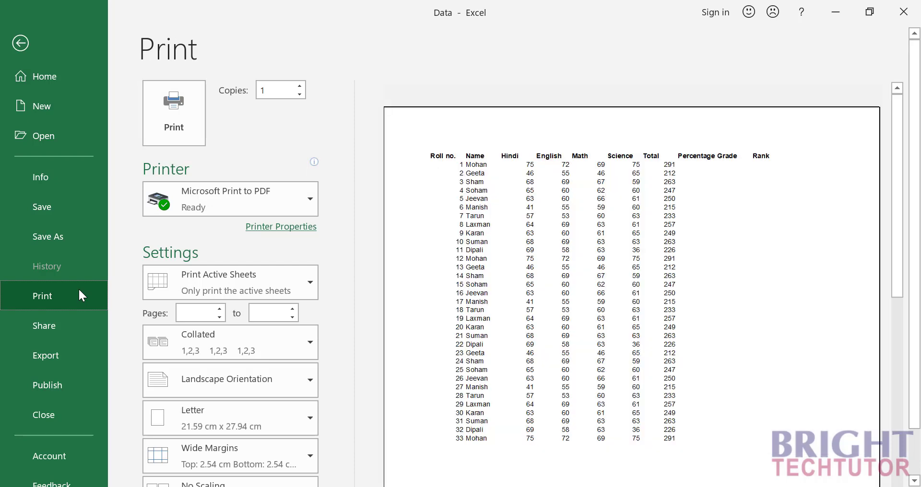
left_click(21, 41)
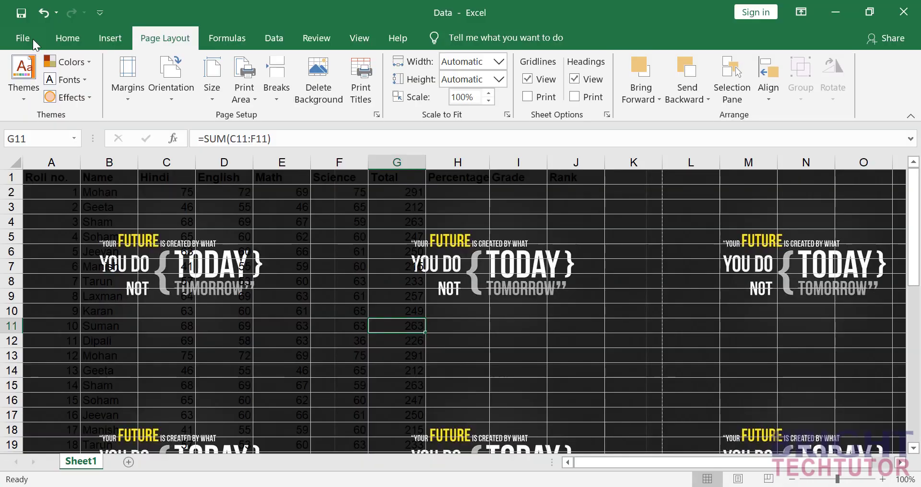
Delete the sheet's background picture.
left_click(316, 84)
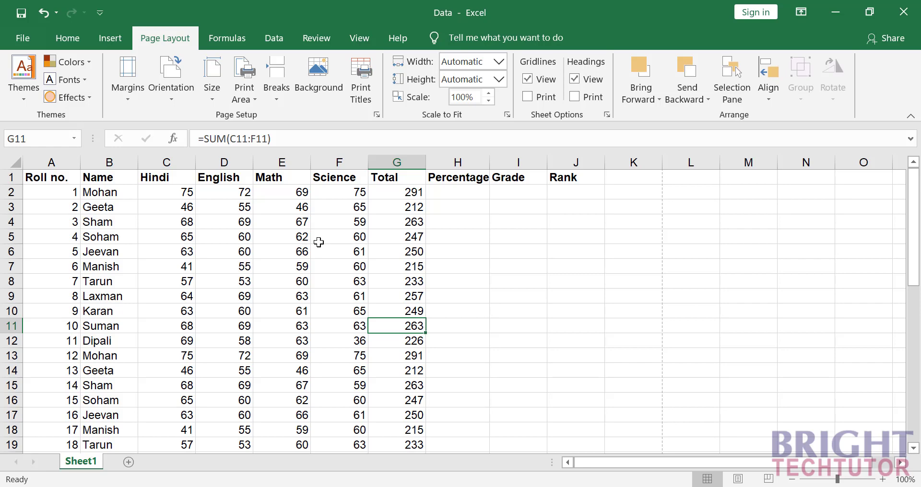
left_click(9, 176)
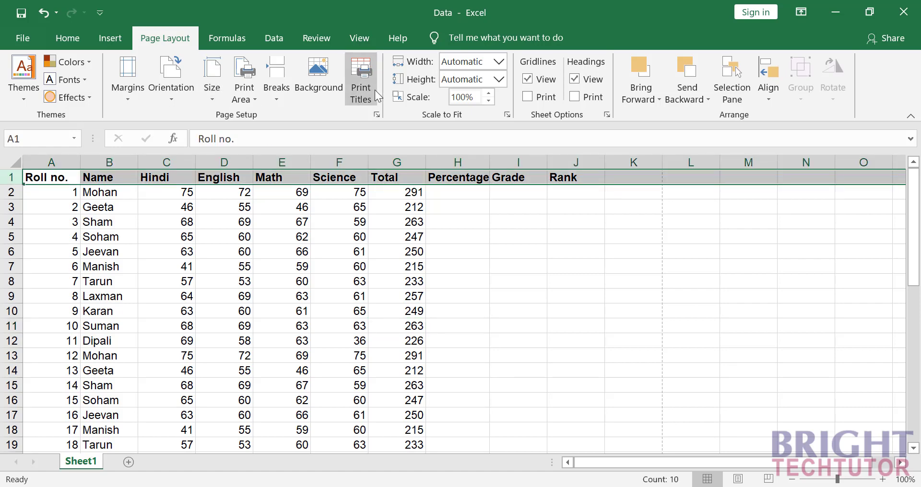
left_click(263, 238)
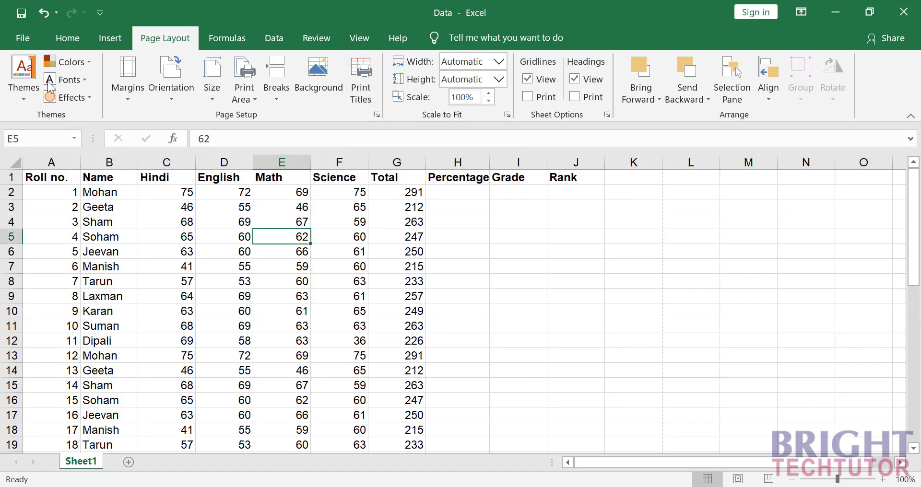
Check both pages in the print preview for the column headings and return to the worksheet.
left_click(33, 47)
left_click(74, 294)
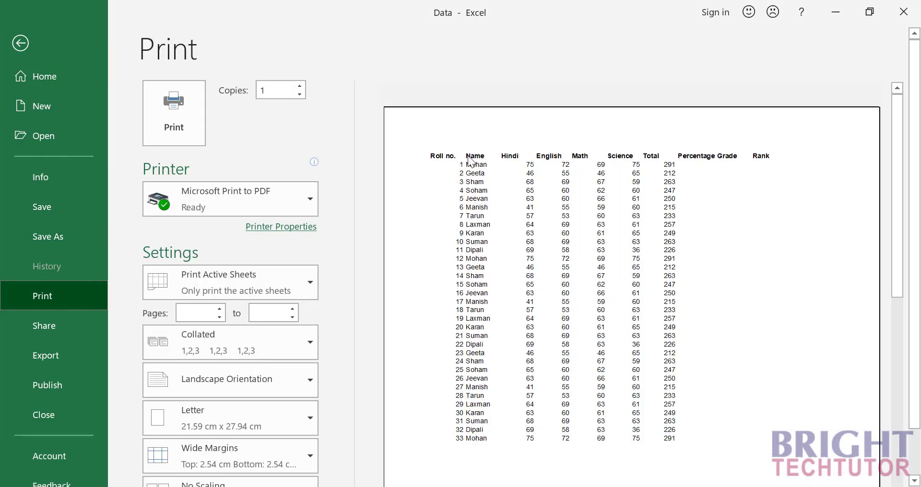
scroll(715, 236, "down", 5)
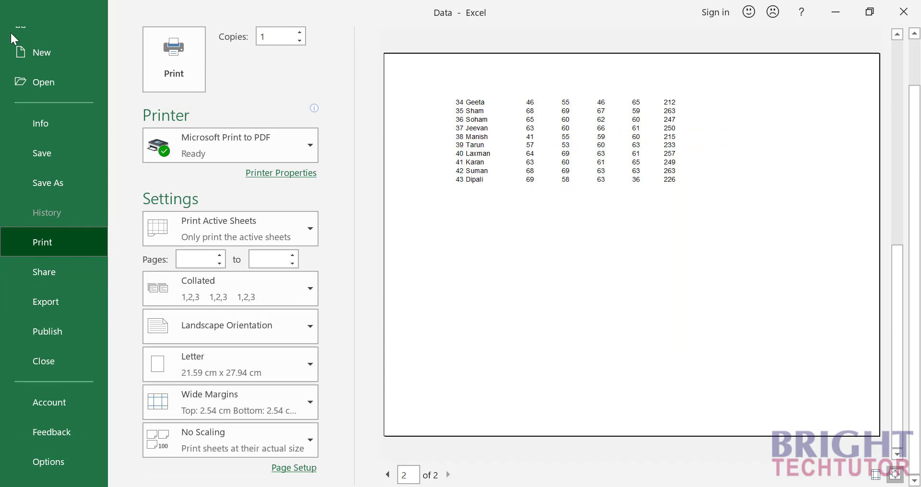
scroll(10, 31, "up", 5)
left_click(29, 41)
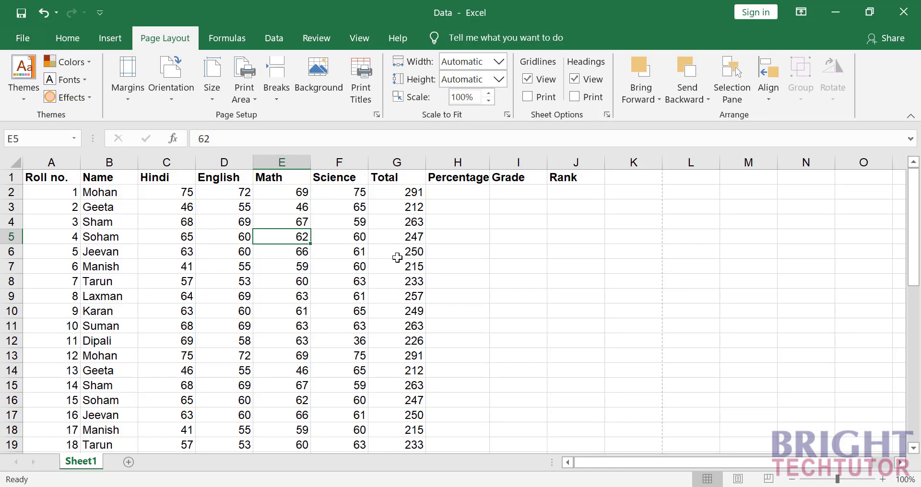
Set row 1 ($1:$1) as the print title row to repeat at the top of every page.
left_click(6, 177)
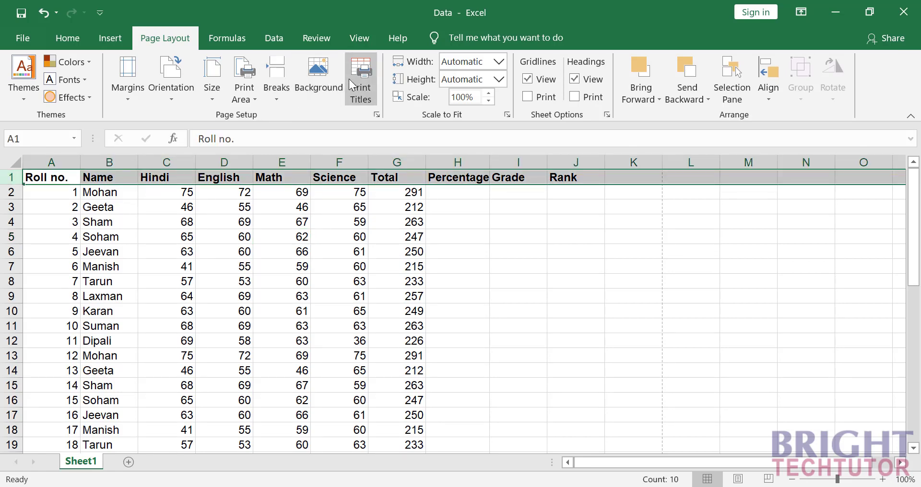
left_click(349, 79)
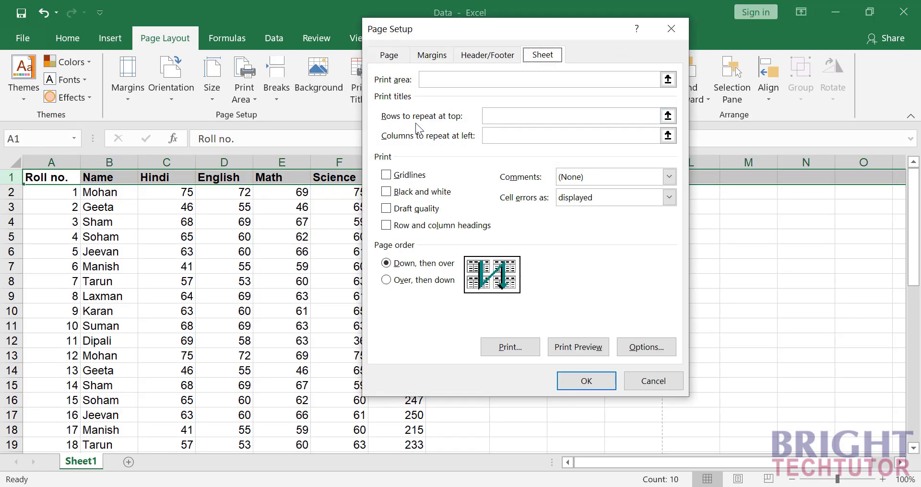
left_click(673, 120)
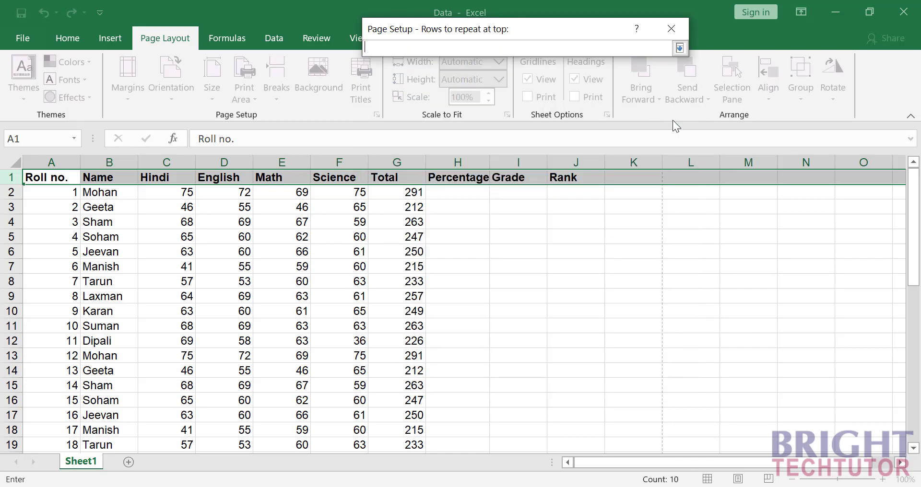
left_click(13, 178)
left_click(680, 48)
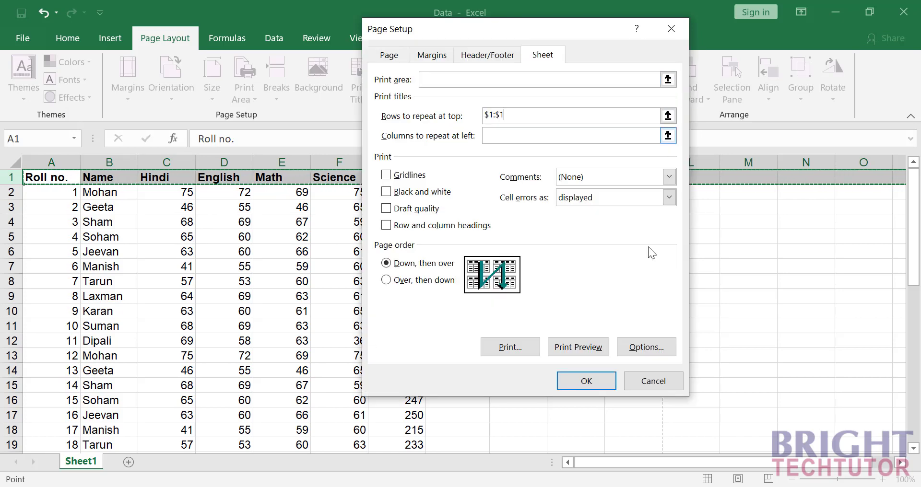
left_click(586, 381)
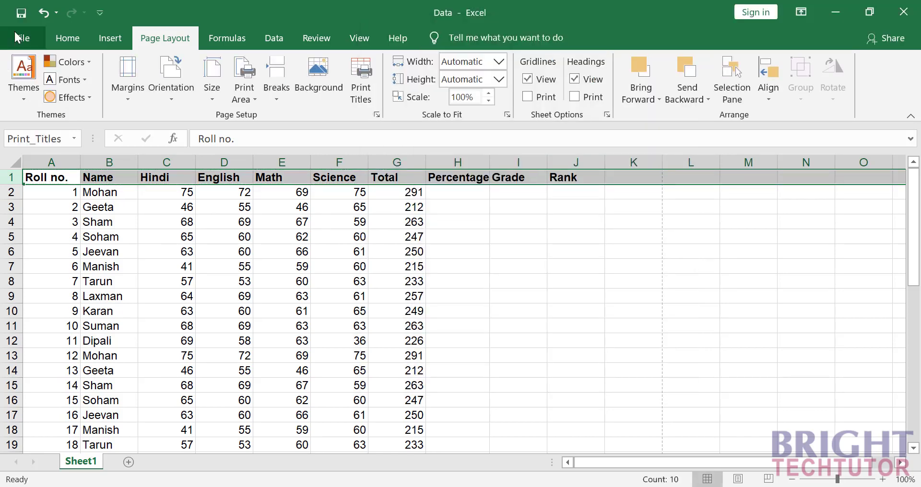
Check the repeated header row on both pages in the print preview, return to the worksheet and deselect row 1.
left_click(22, 38)
left_click(50, 296)
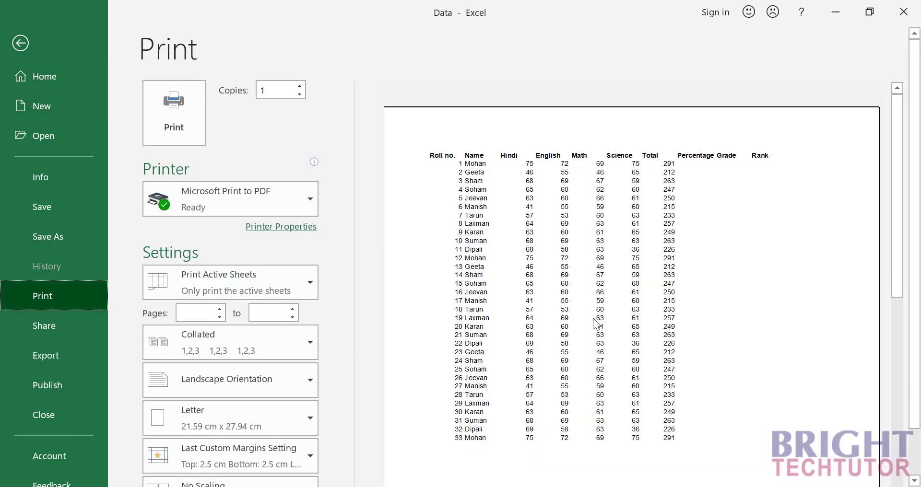
scroll(597, 325, "down", 3)
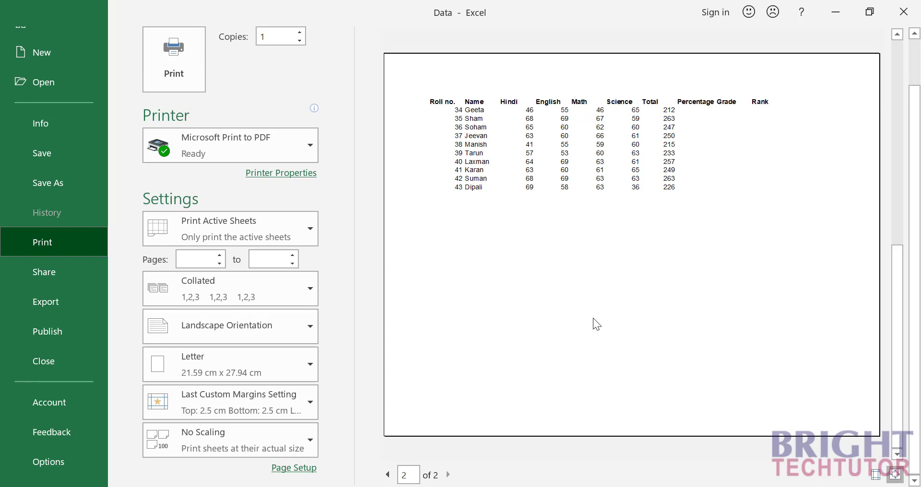
scroll(593, 318, "up", 3)
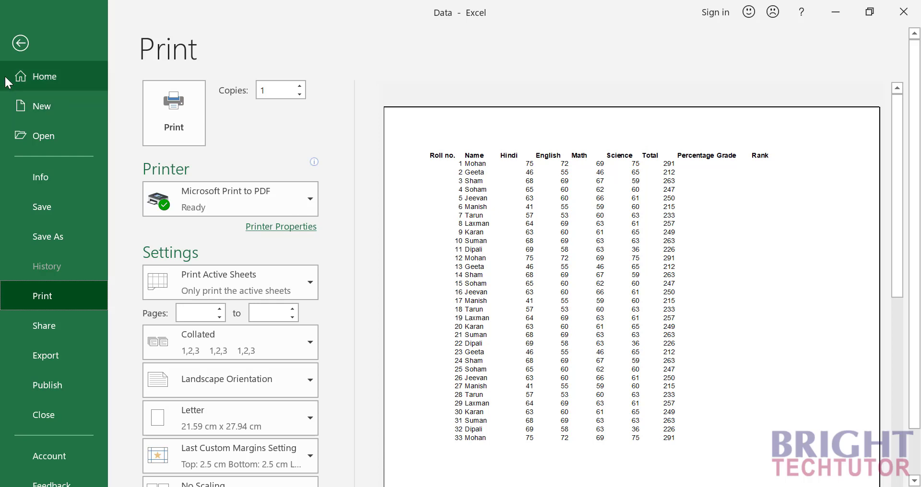
left_click(15, 51)
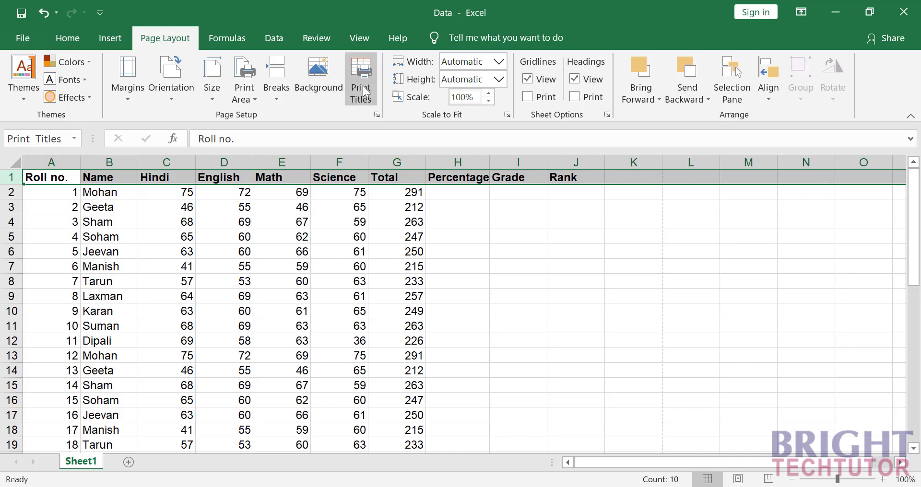
left_click(535, 326)
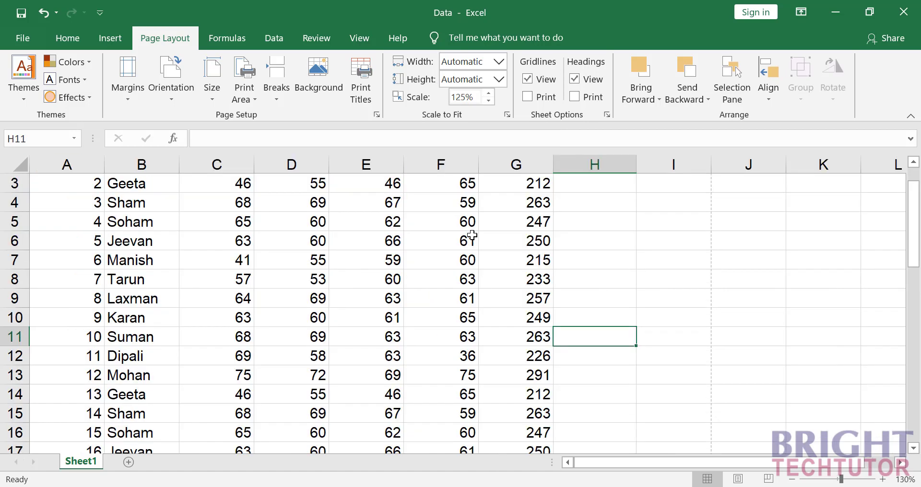
Hide the worksheet's gridlines and show them again.
scroll(472, 236, "down", 1)
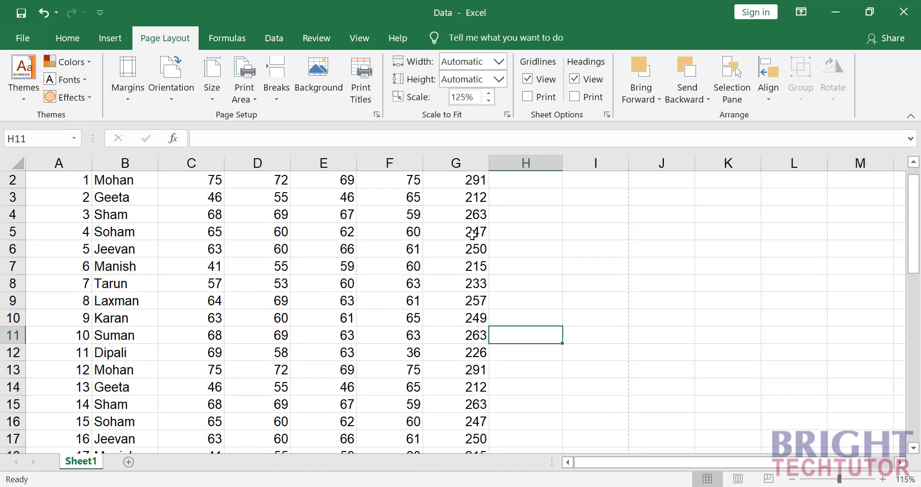
left_click(529, 79)
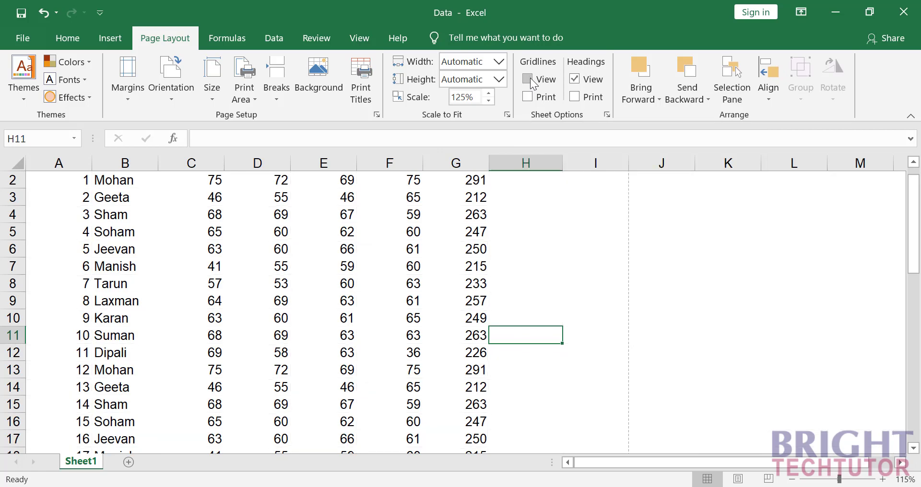
left_click(529, 79)
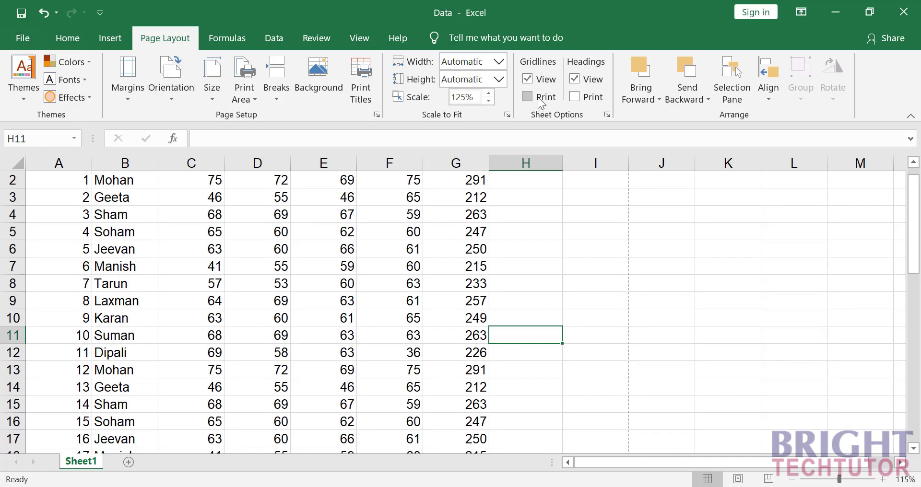
Try printing with gridlines in the print preview and turn gridline printing off again.
left_click(22, 30)
left_click(34, 291)
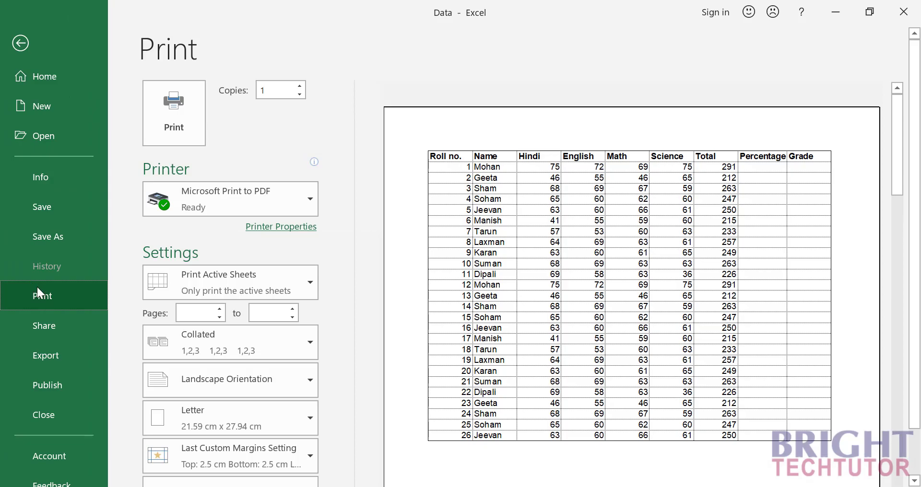
left_click(21, 44)
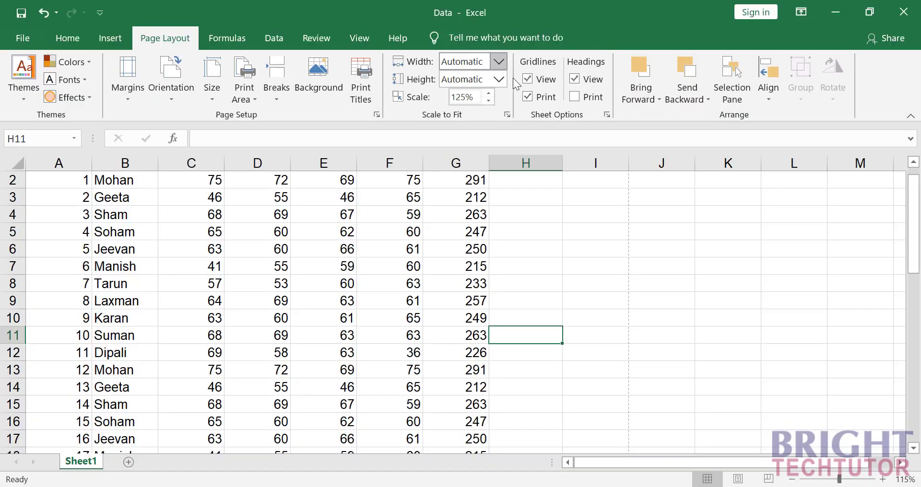
left_click(538, 100)
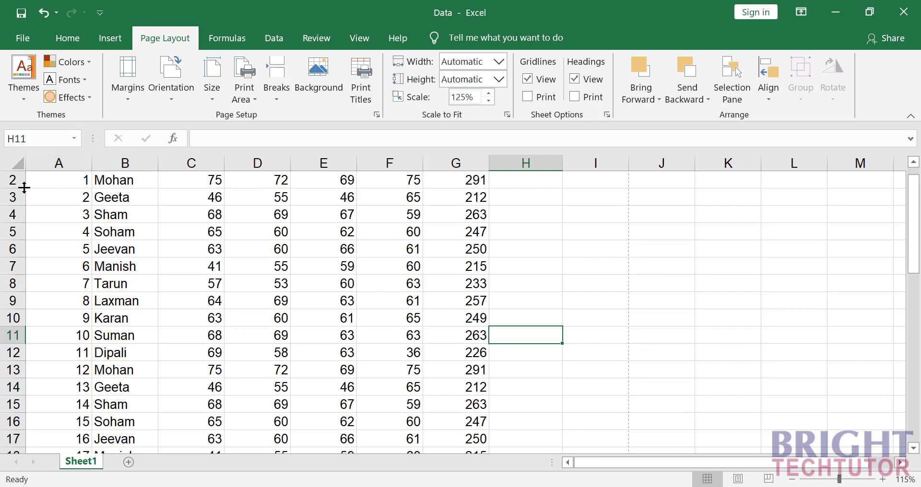
Hide the row and column headings and show them again.
left_click(597, 77)
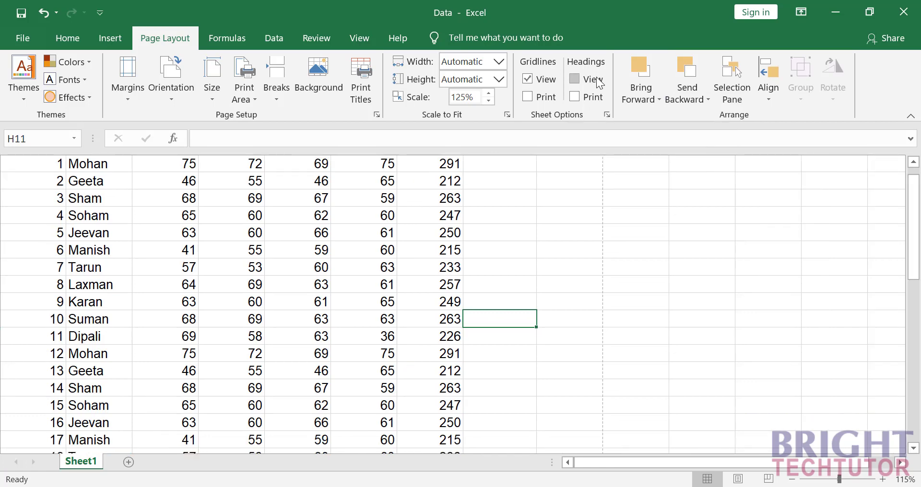
left_click(596, 77)
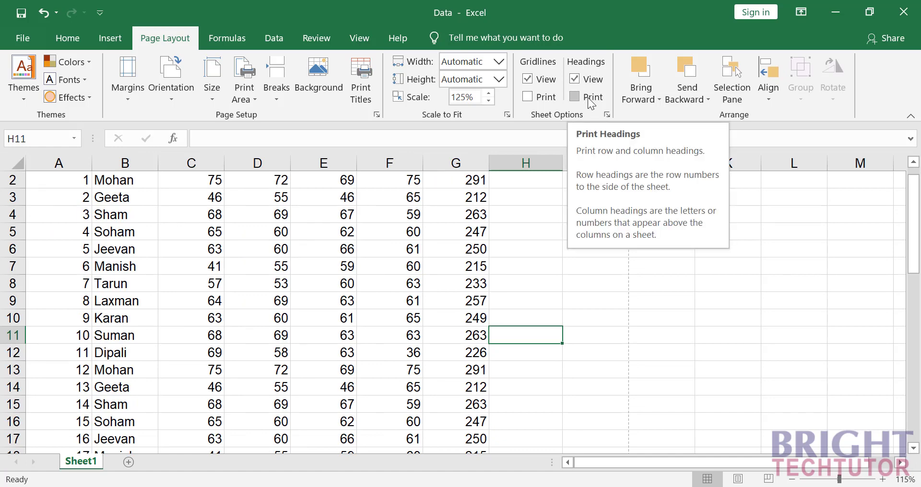
Turn on printing of the row and column headings for the worksheet.
left_click(591, 99)
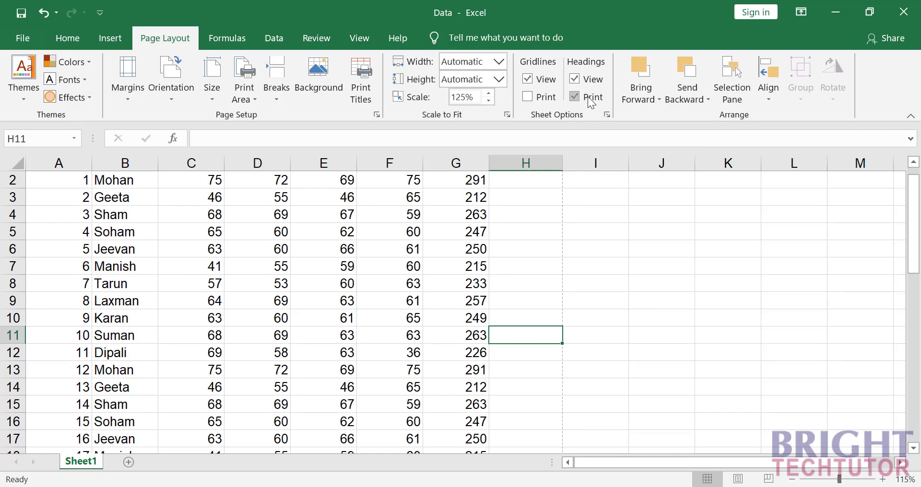
left_click(639, 229)
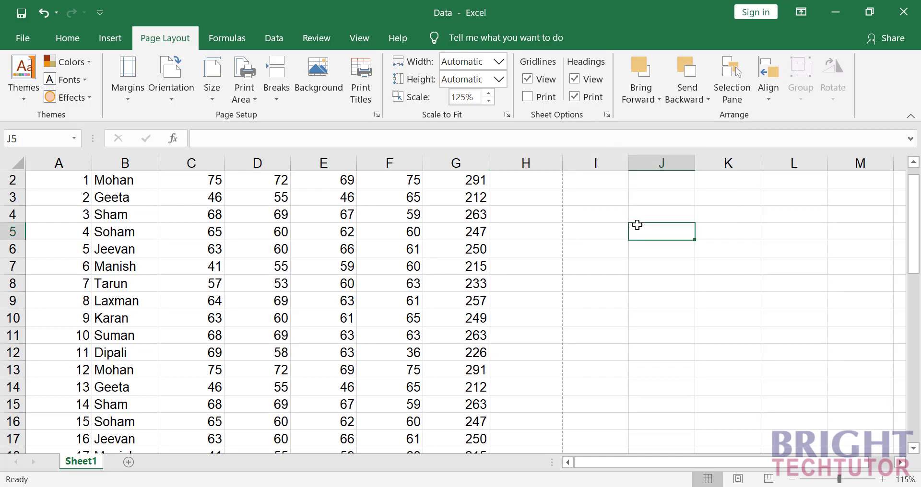
Insert the beach picture from this device and place it beside the marks table, starting around cell I3.
left_click(128, 36)
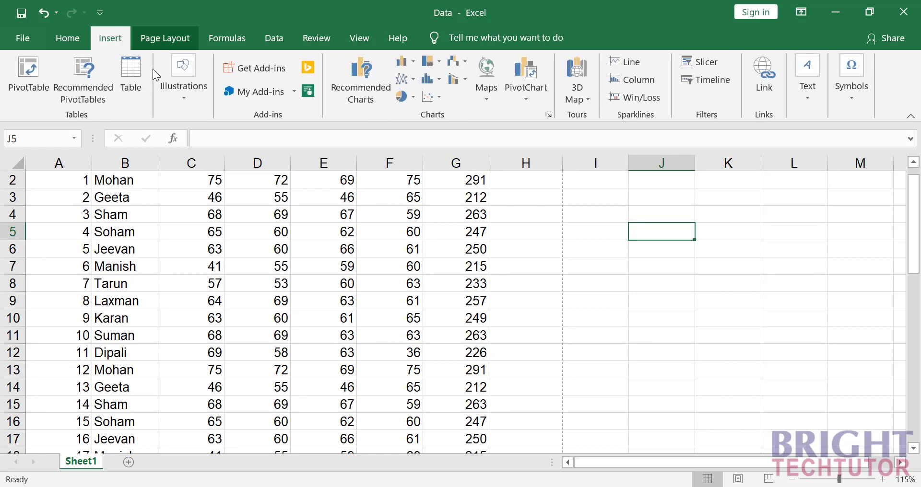
left_click(195, 91)
left_click(177, 146)
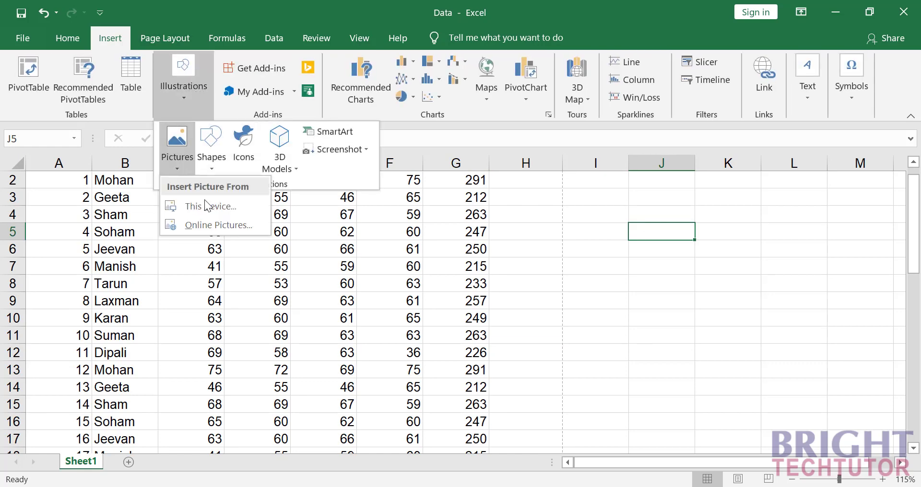
left_click(206, 206)
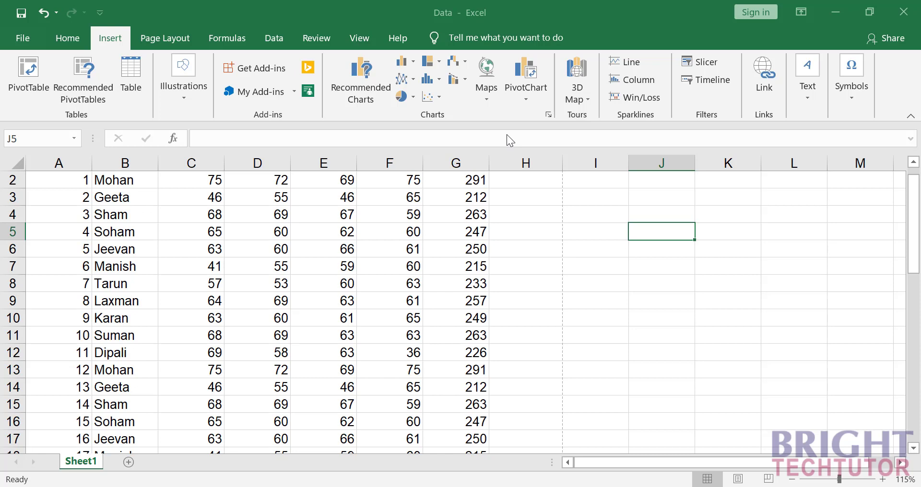
double_click(344, 105)
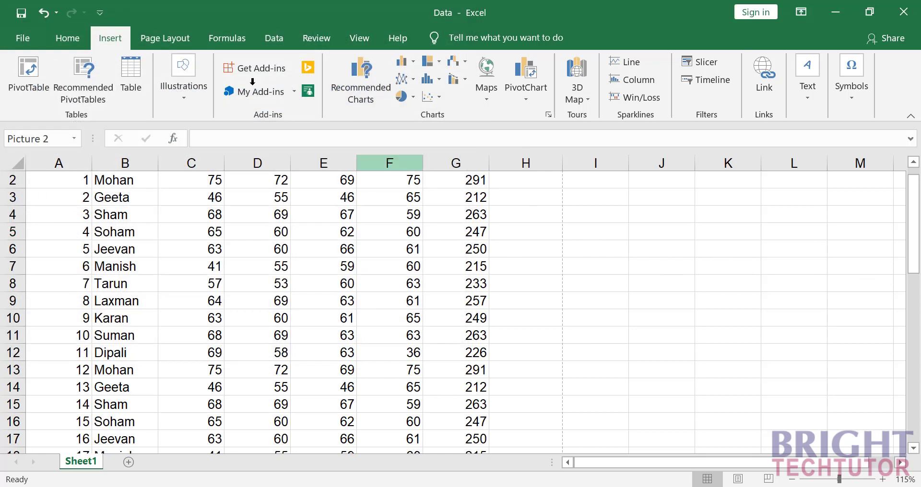
left_click_drag(688, 252, 635, 224)
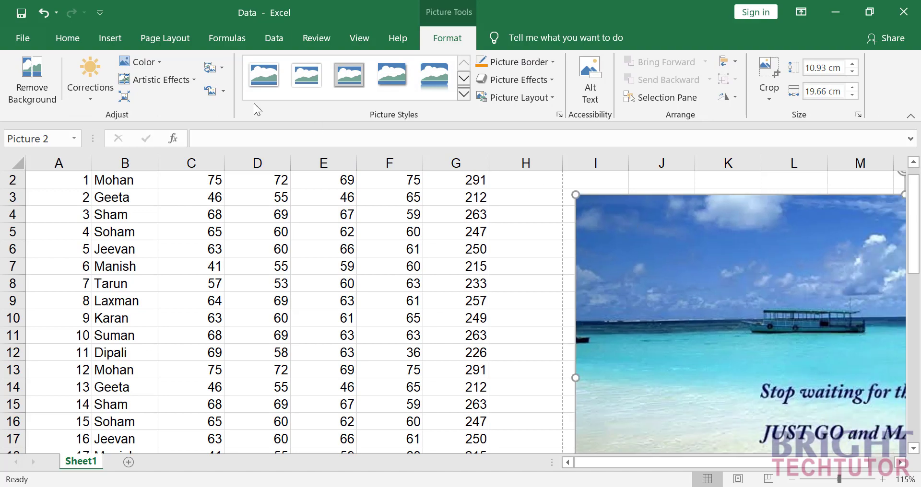
Draw an oval about 4.55 cm wide and 3.28 cm high overlapping the beach picture's left edge.
left_click(109, 44)
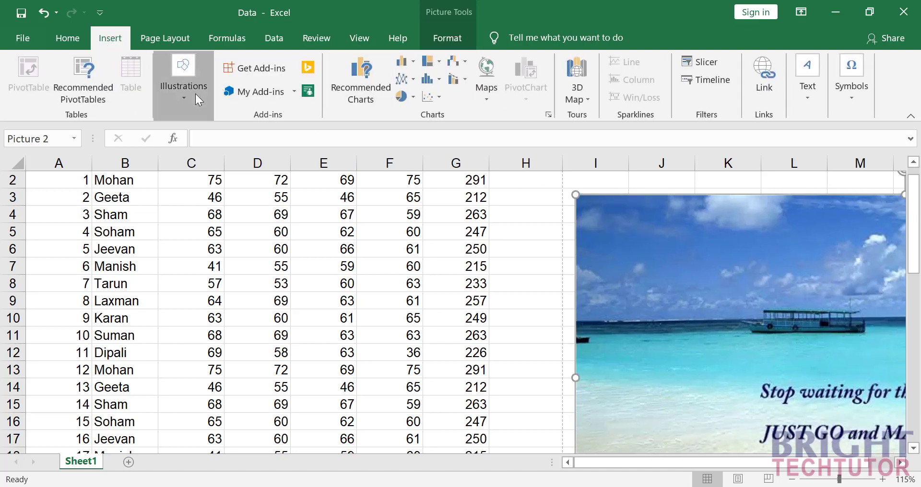
left_click(194, 92)
left_click(227, 156)
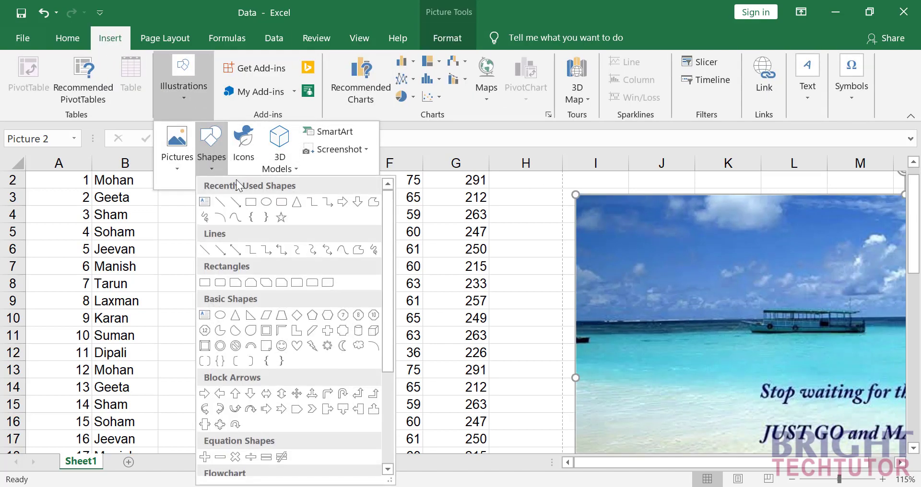
left_click(269, 204)
left_click_drag(530, 342, 683, 232)
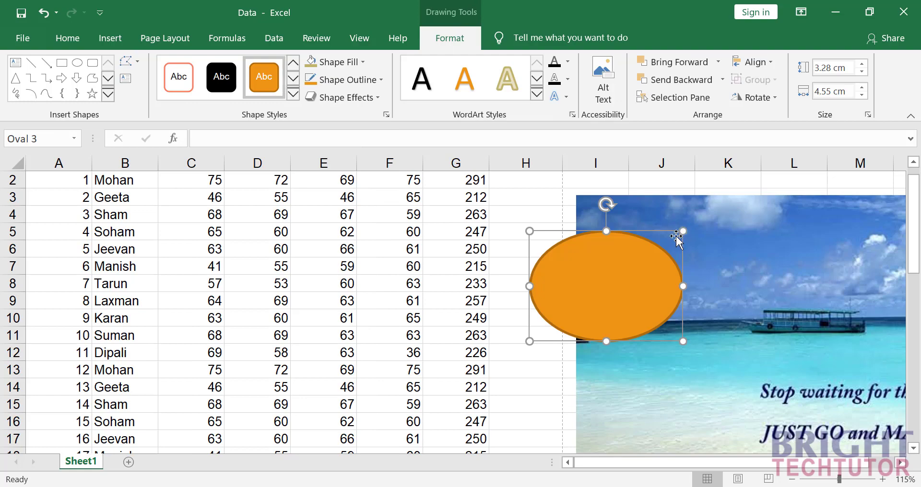
Send the oval backward behind the picture and bring it forward again.
left_click(166, 40)
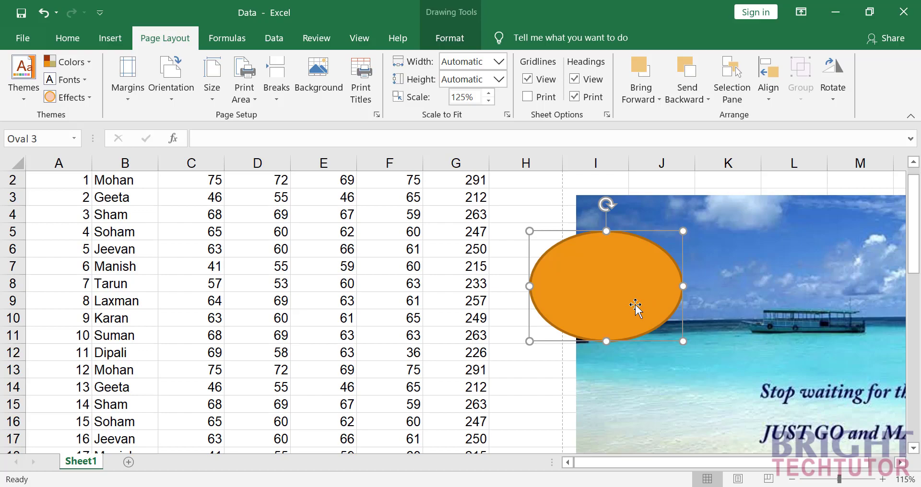
left_click(683, 86)
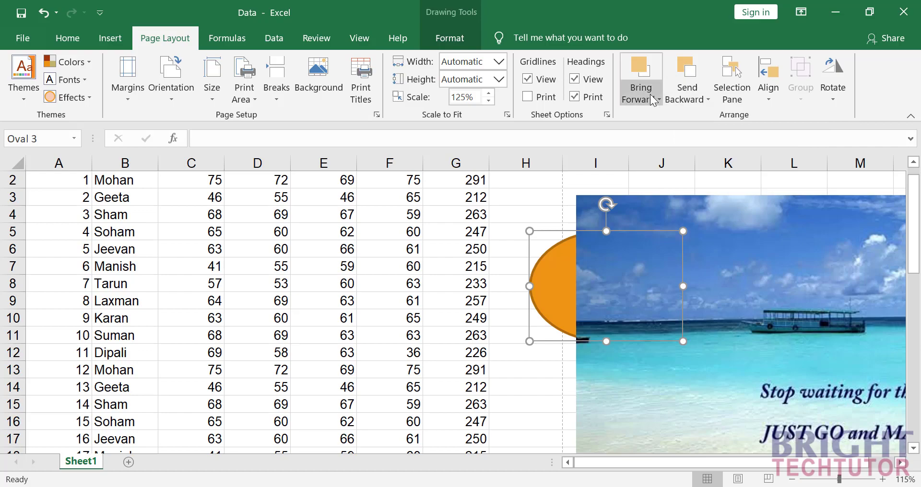
left_click(653, 83)
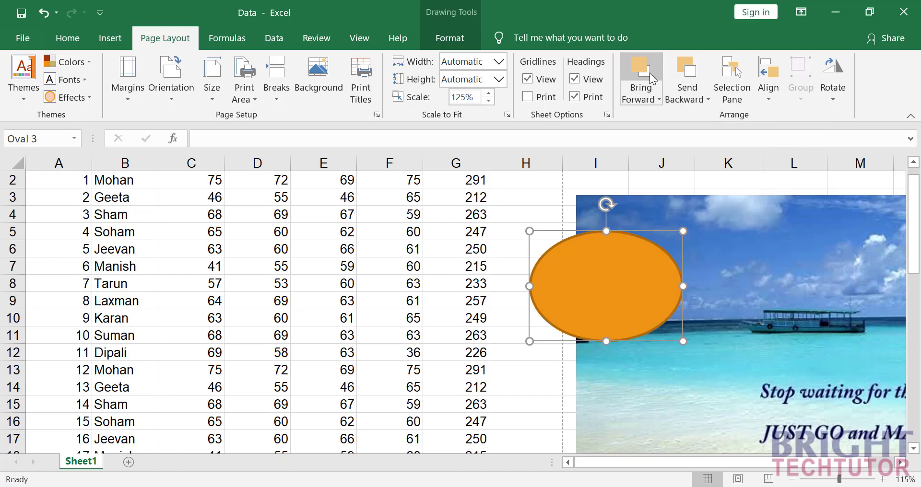
Draw a snipped-top-corners rectangle about 7.23 cm by 3.46 cm over the oval's lower part and apply the black shape style.
left_click(103, 40)
left_click(209, 92)
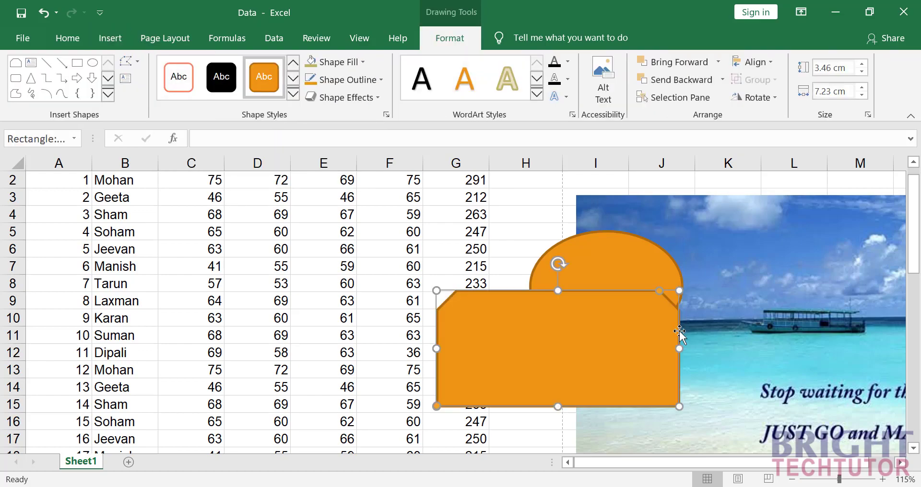
left_click(221, 77)
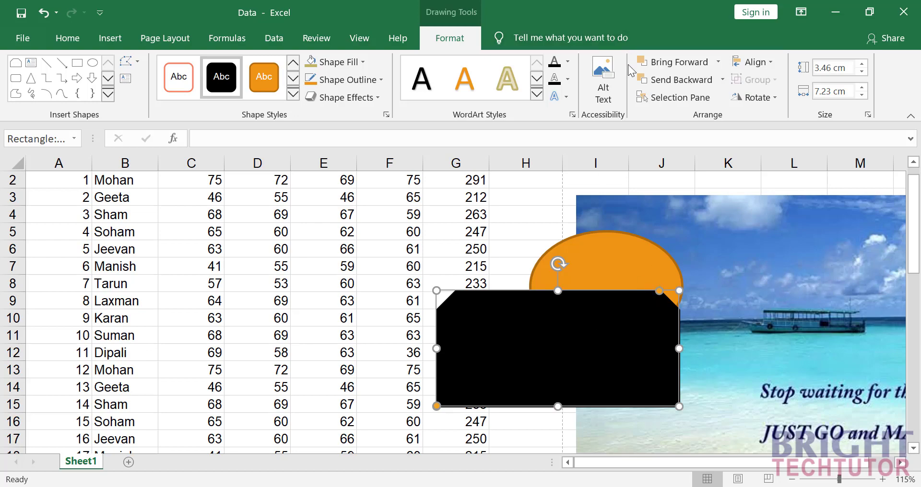
Send the black rectangle to the back of all objects and move it right so that it lies partly under the picture.
left_click(175, 38)
left_click(690, 72)
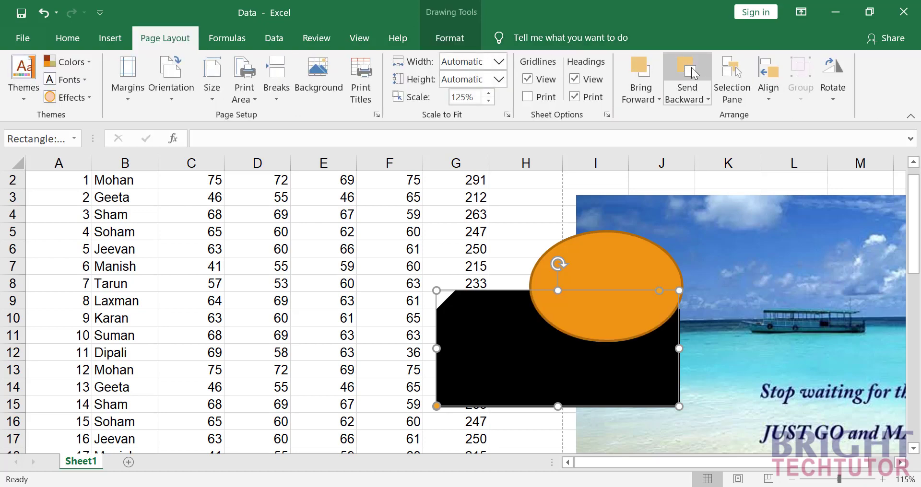
left_click(703, 99)
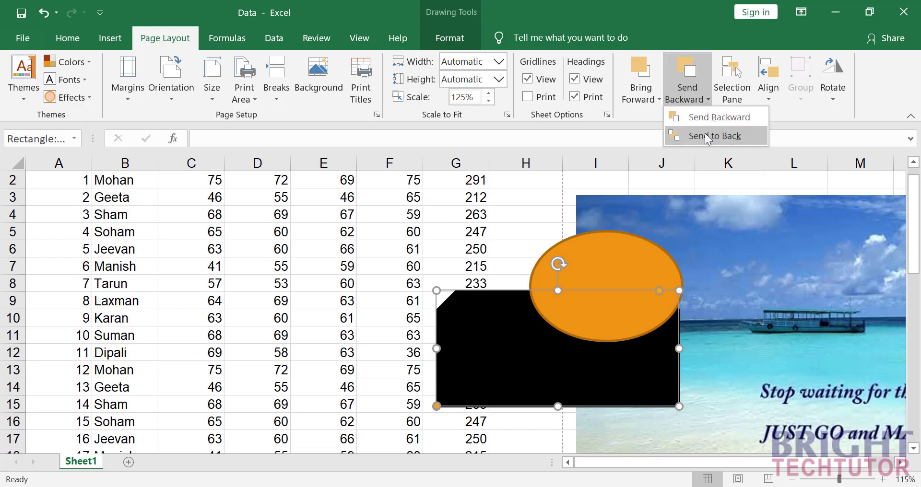
left_click(705, 138)
left_click_drag(509, 348, 613, 352)
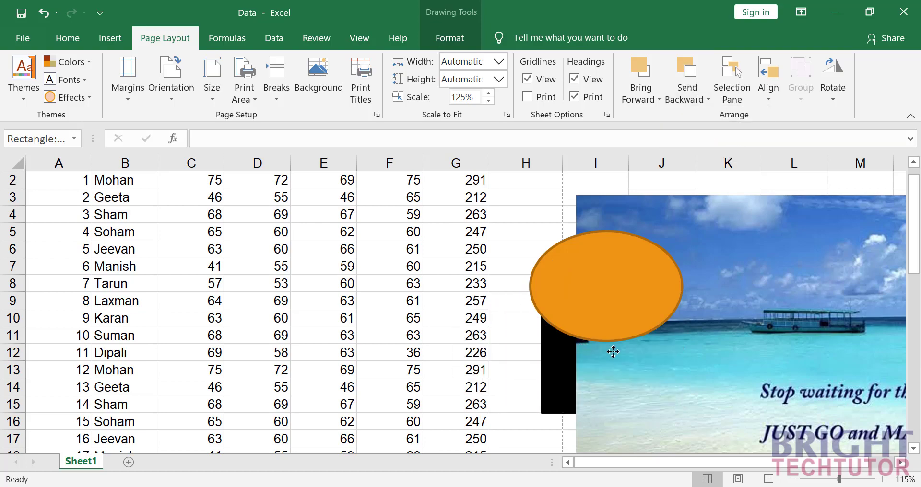
left_click(538, 218)
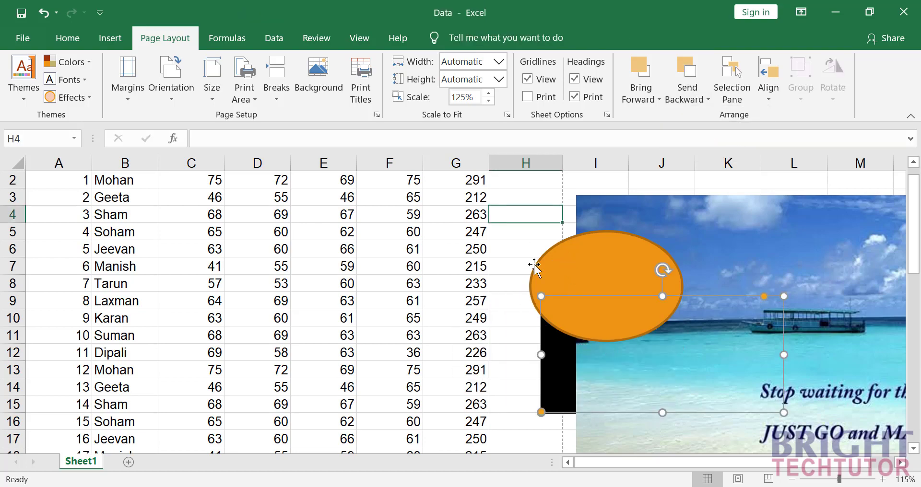
Examine the sheet's objects in the Selection Pane by selecting the picture, rectangle and oval in turn, and close the pane.
left_click(567, 292)
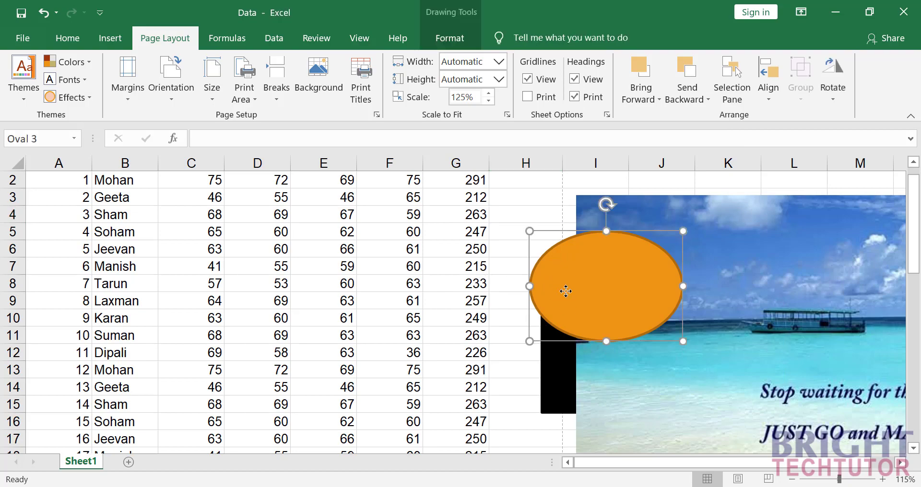
left_click(746, 85)
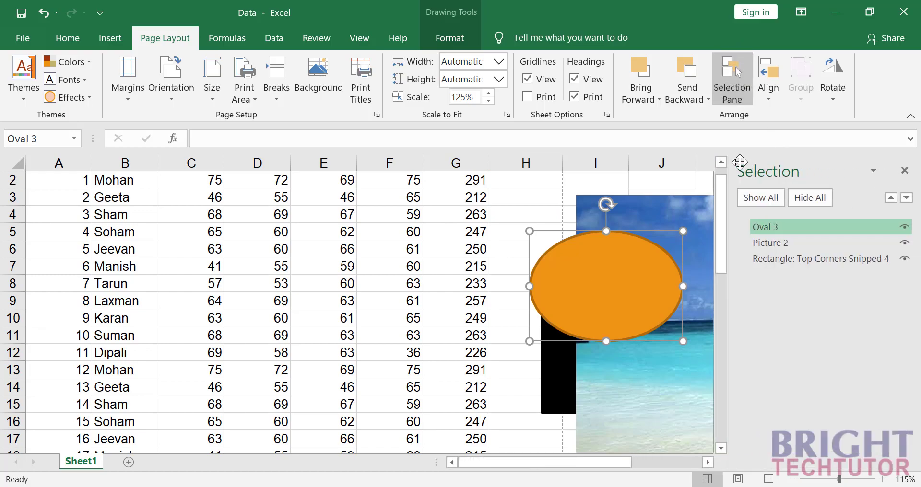
left_click(775, 243)
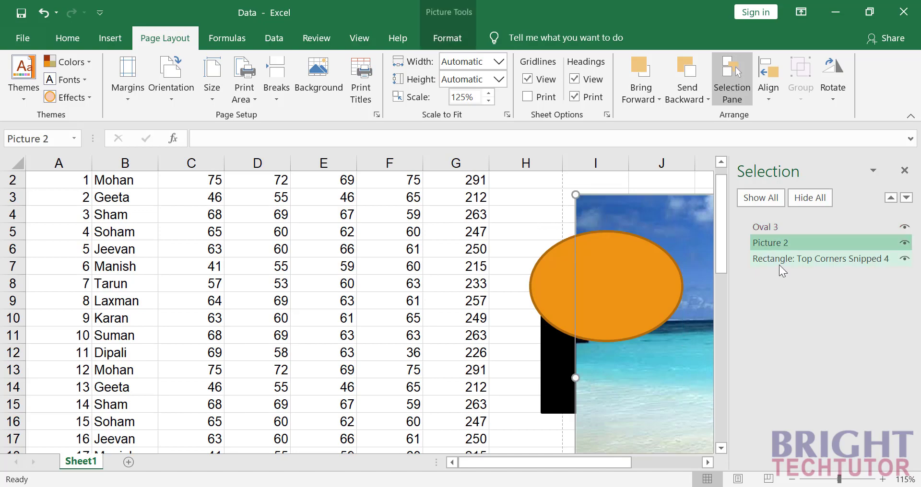
left_click(781, 260)
left_click(766, 227)
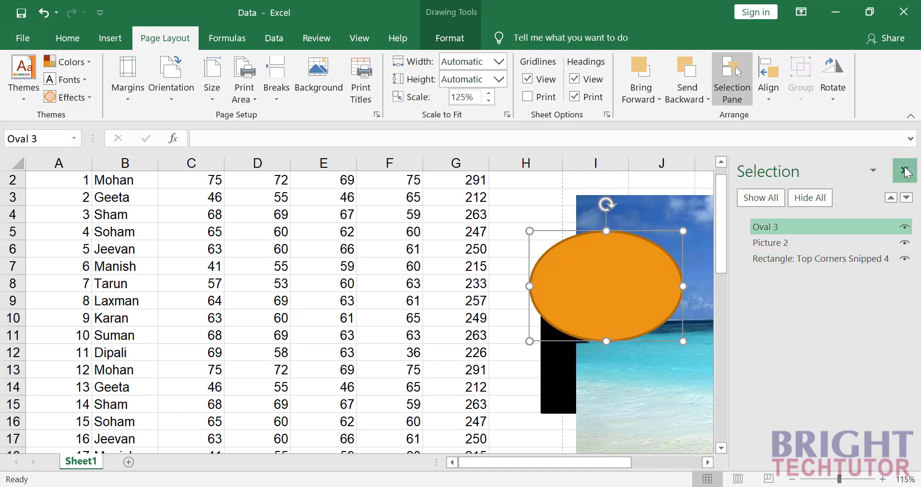
left_click(905, 170)
Compare the alignment options offered for the oval alone and for the picture and oval together, and deselect the objects.
left_click(779, 94)
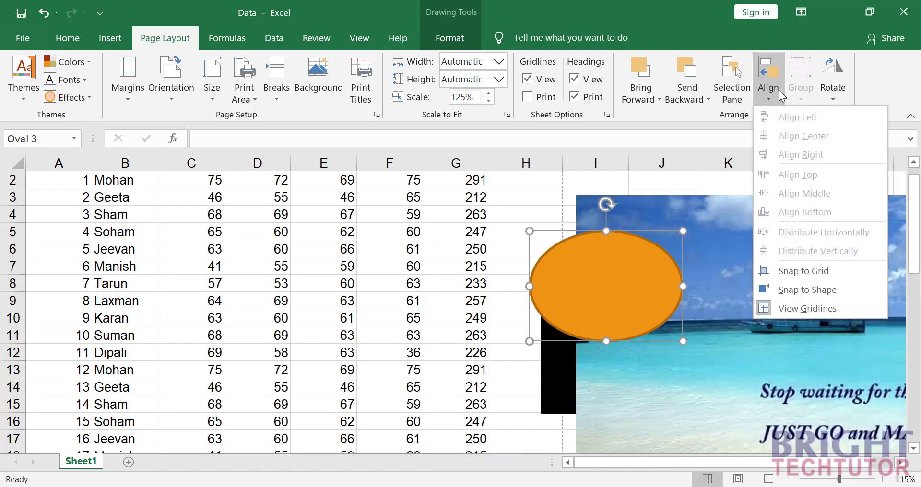
left_click(667, 222)
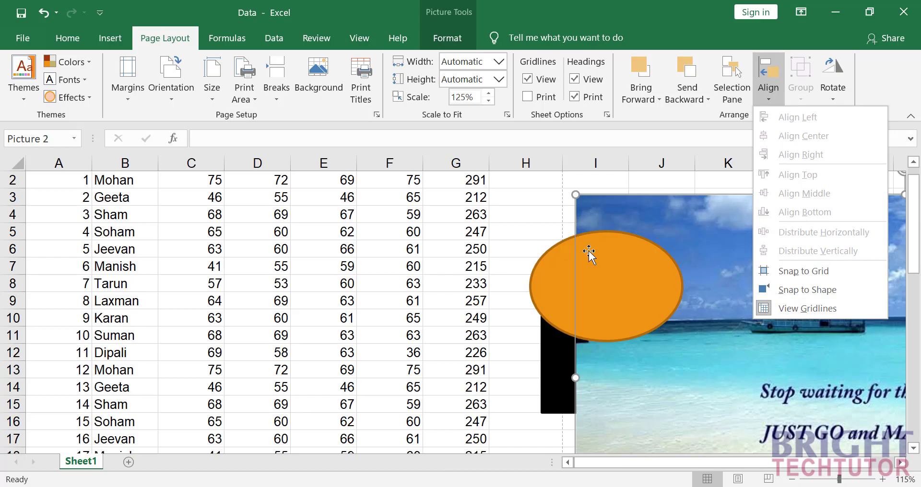
left_click(541, 271, "ctrl")
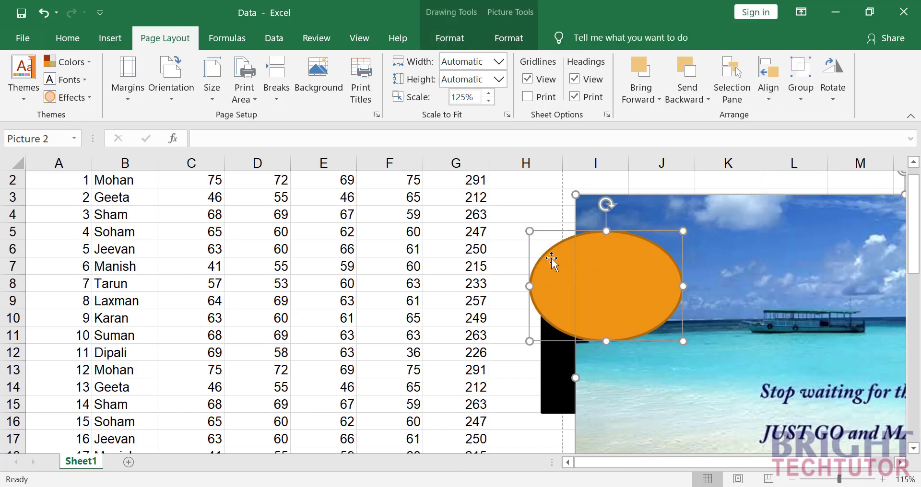
left_click(768, 98)
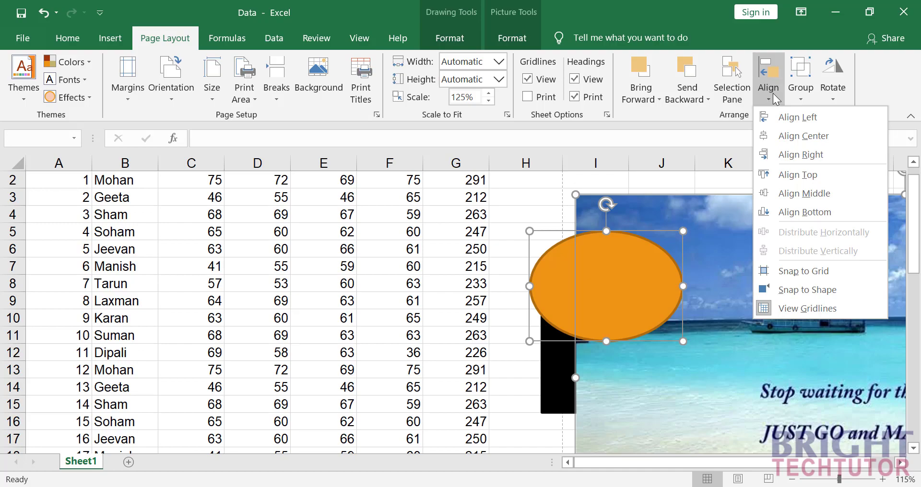
left_click(488, 219)
left_click(510, 214)
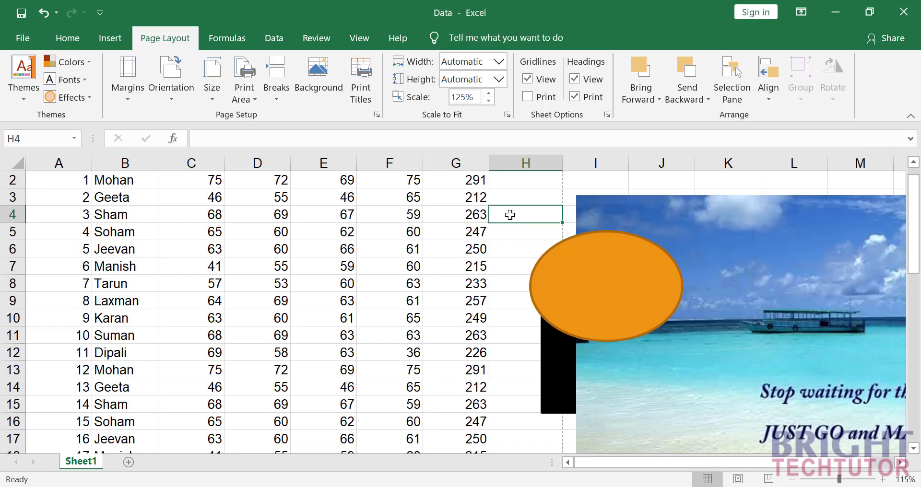
Select the picture and the oval together and try aligning them left and then by their centers.
left_click(676, 217)
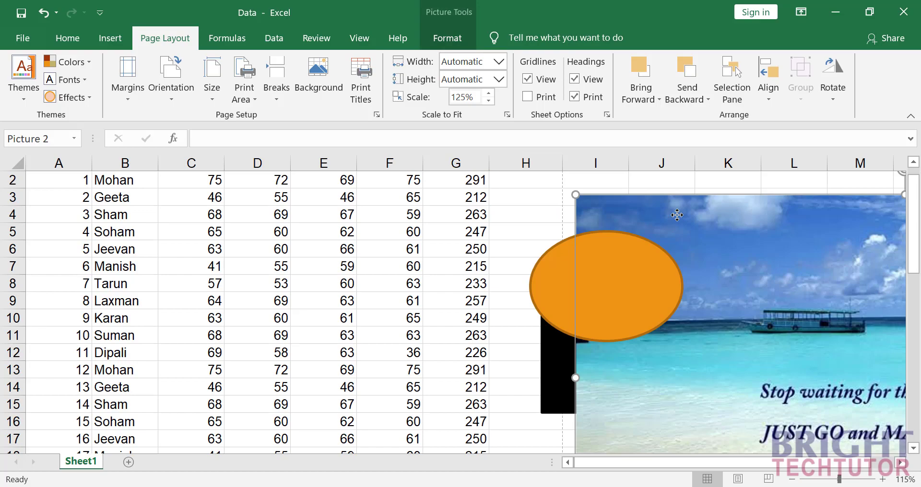
left_click(538, 272, "shift")
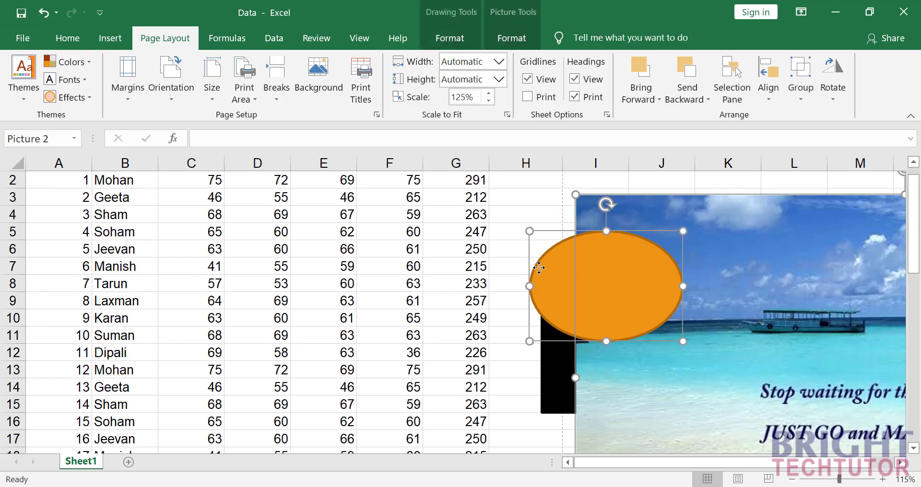
left_click(770, 91)
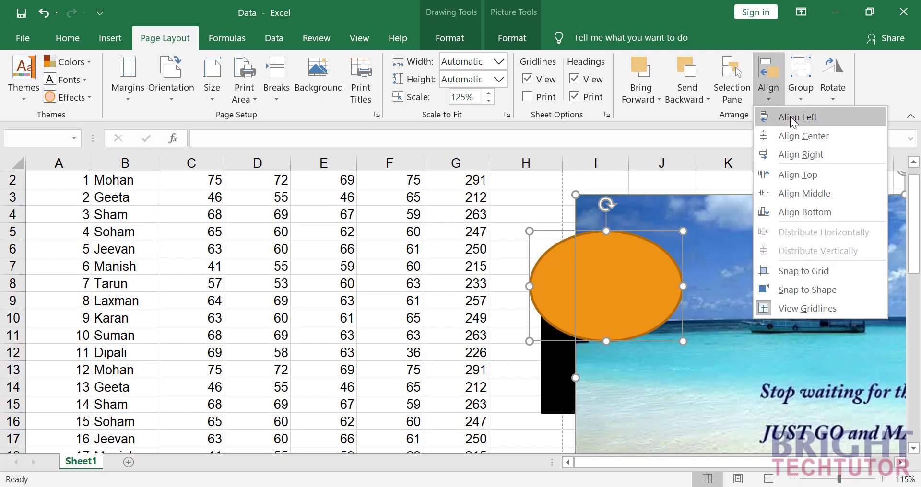
left_click(794, 119)
left_click(773, 95)
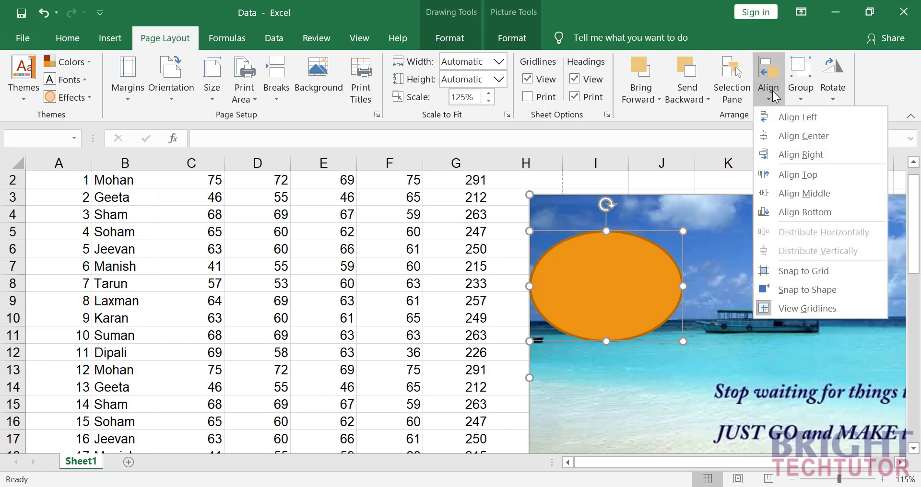
left_click(807, 136)
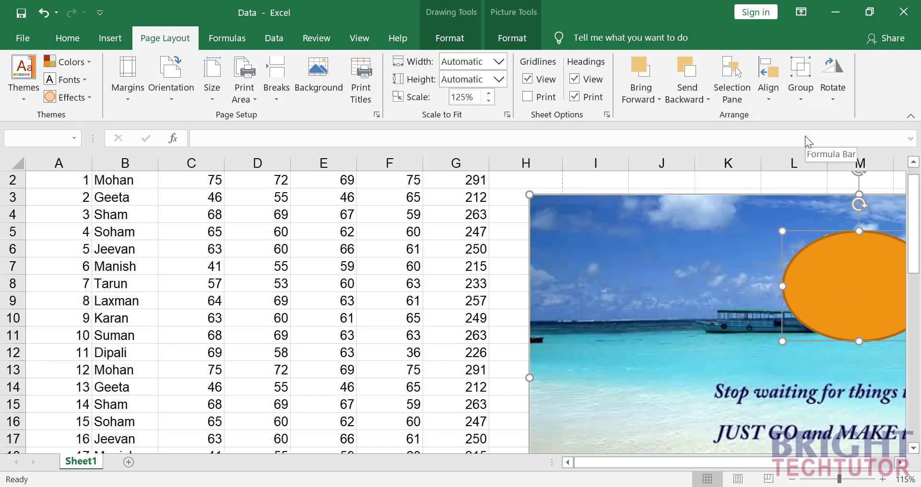
Try right-aligning the picture and oval, undo the alignment changes and deselect both objects.
left_click(768, 83)
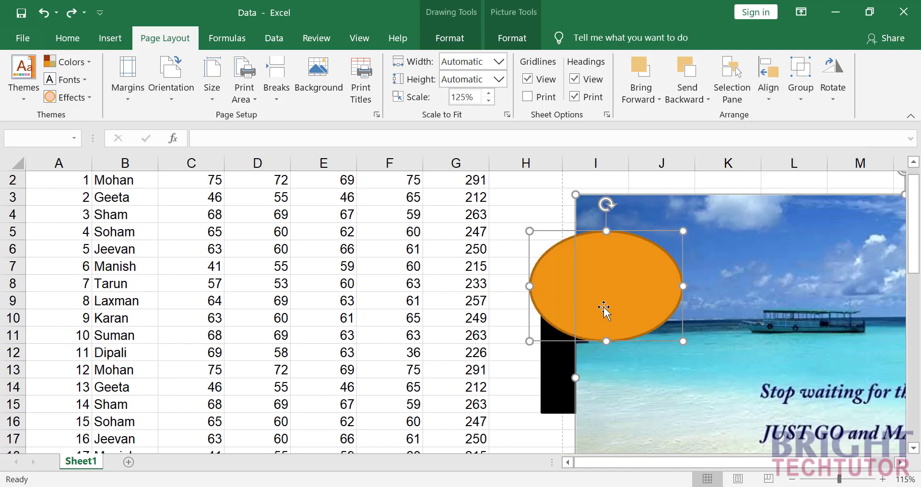
left_click(790, 155)
left_click(509, 256)
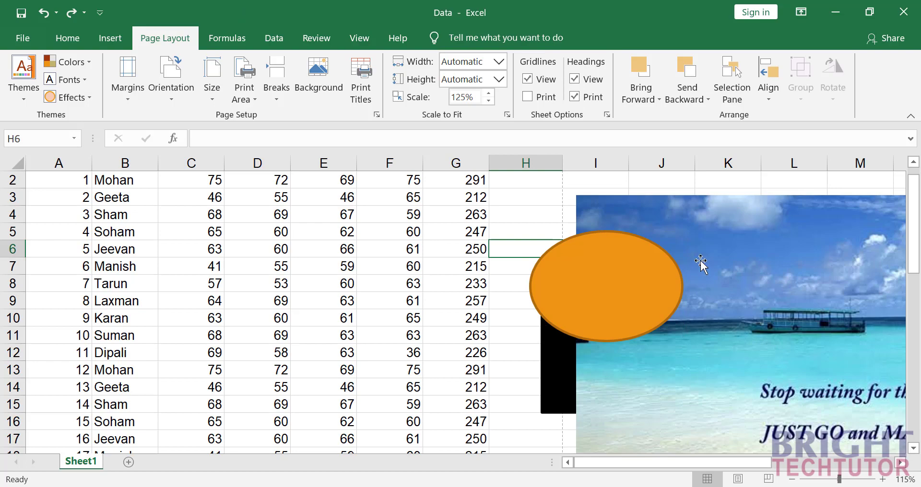
Select the picture, oval and black rectangle together, distribute them horizontally and vertically, and deselect them.
left_click(722, 245)
left_click(540, 271, "ctrl")
left_click(544, 367, "ctrl")
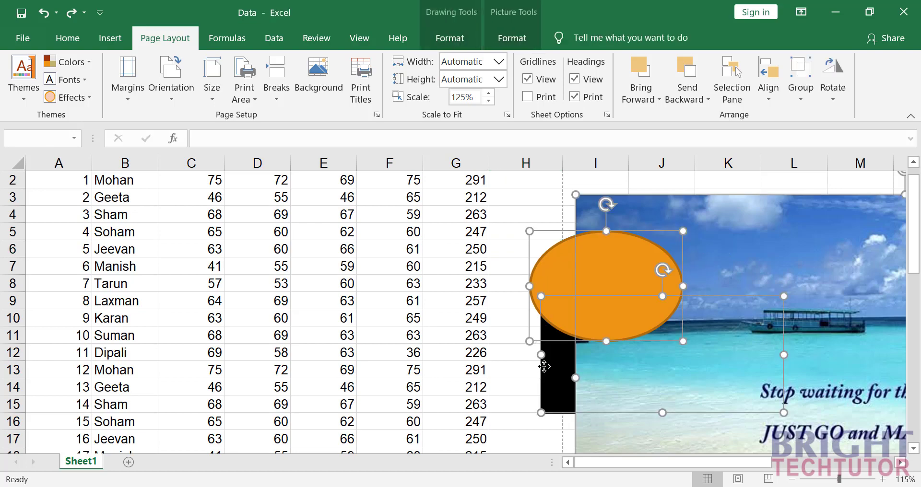
left_click(768, 77)
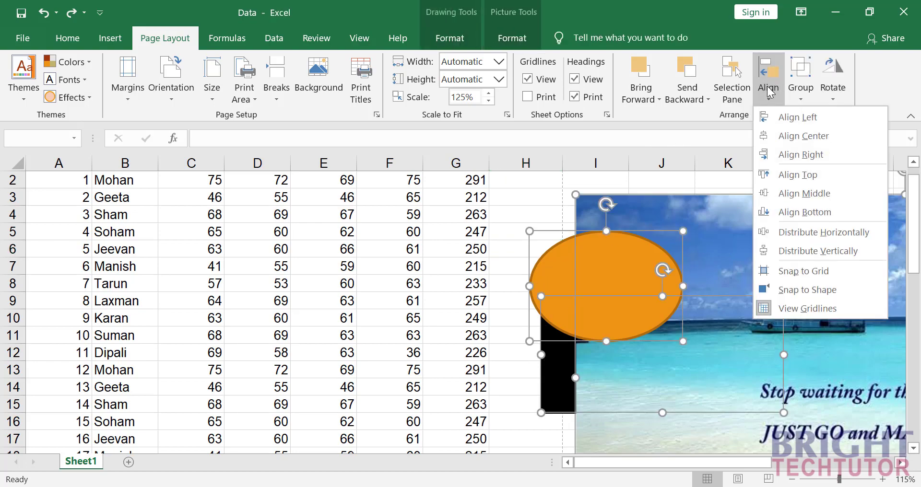
left_click(823, 238)
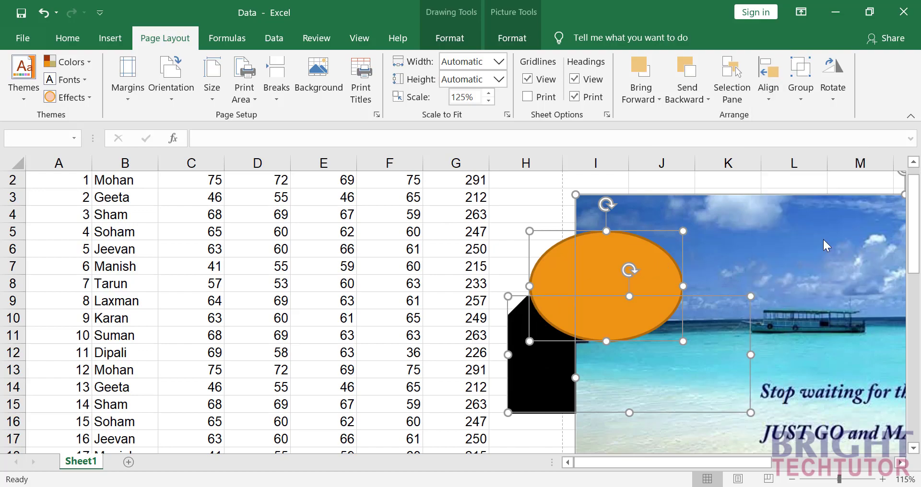
left_click(453, 231)
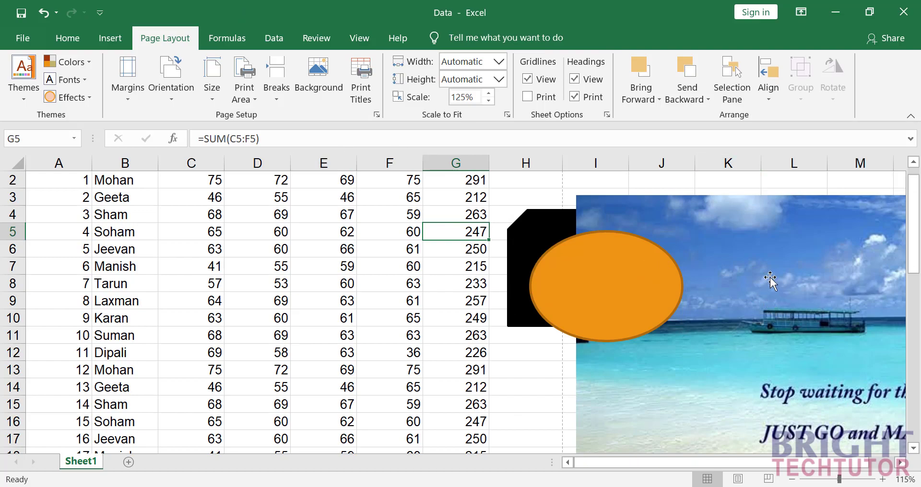
Check the distributed objects by selecting the picture and the oval separately, and clear the selection.
left_click(626, 216)
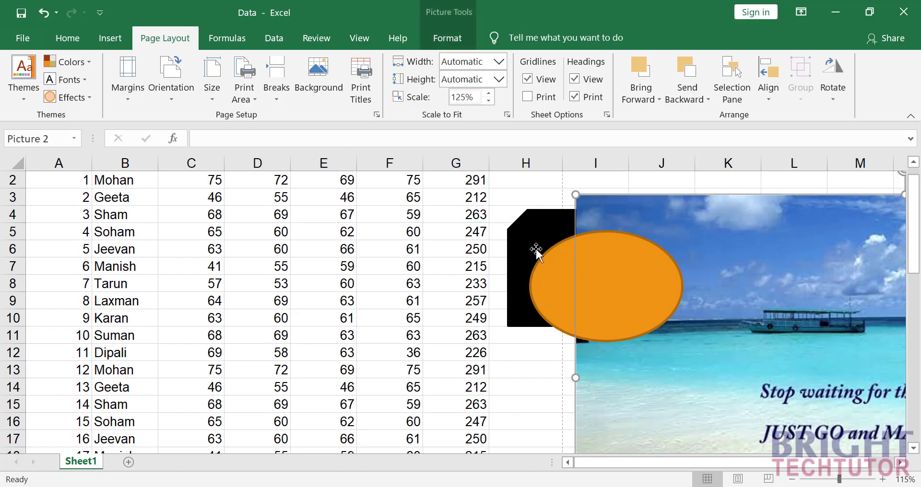
left_click(535, 250)
left_click(553, 280)
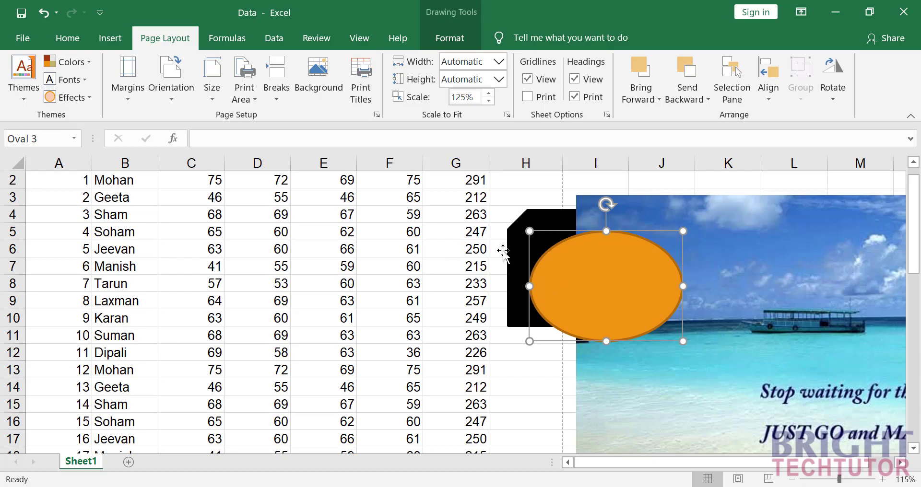
left_click(486, 352)
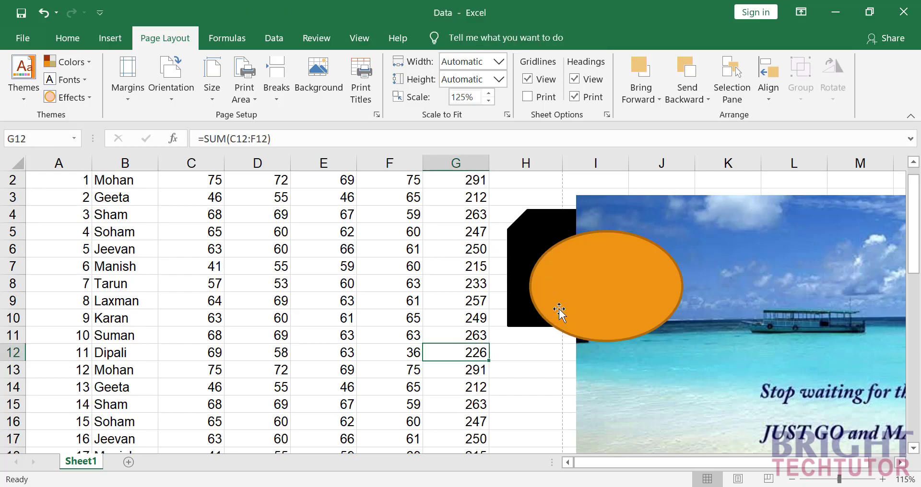
Group the oval, picture and black rectangle into one object, and ungroup them again.
left_click(602, 299)
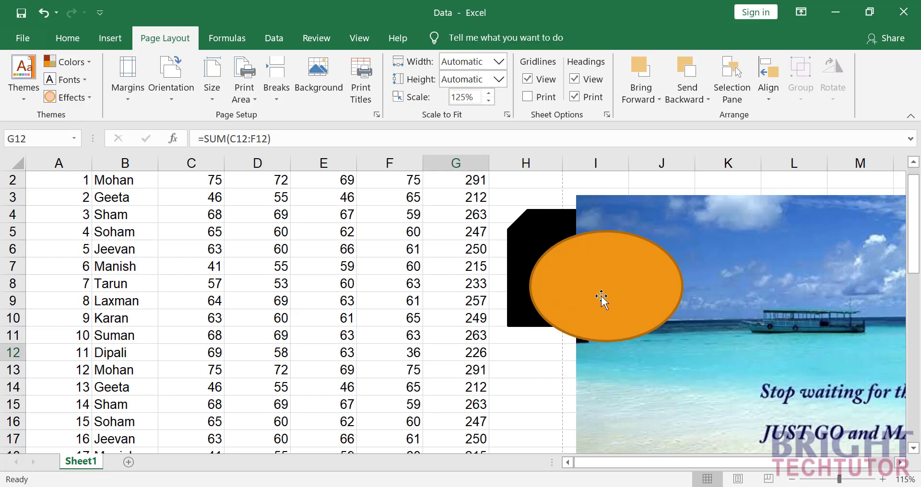
left_click(625, 215, "ctrl")
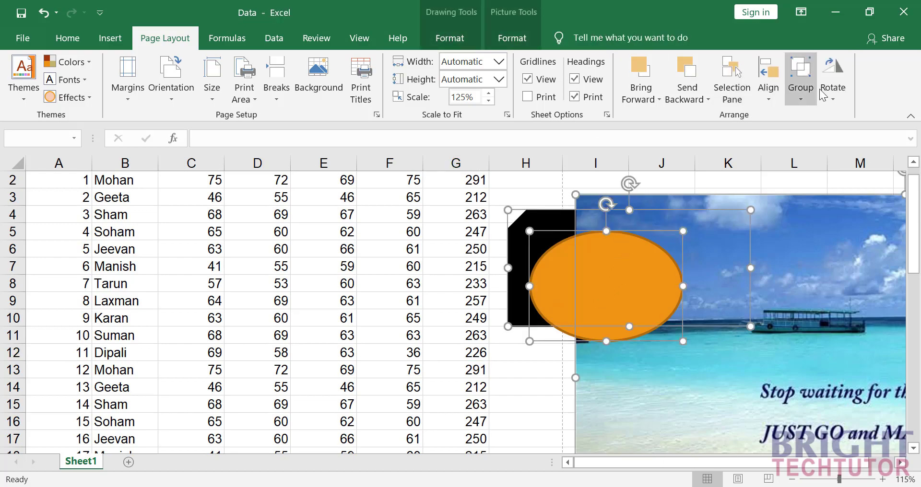
left_click(800, 86)
left_click(819, 118)
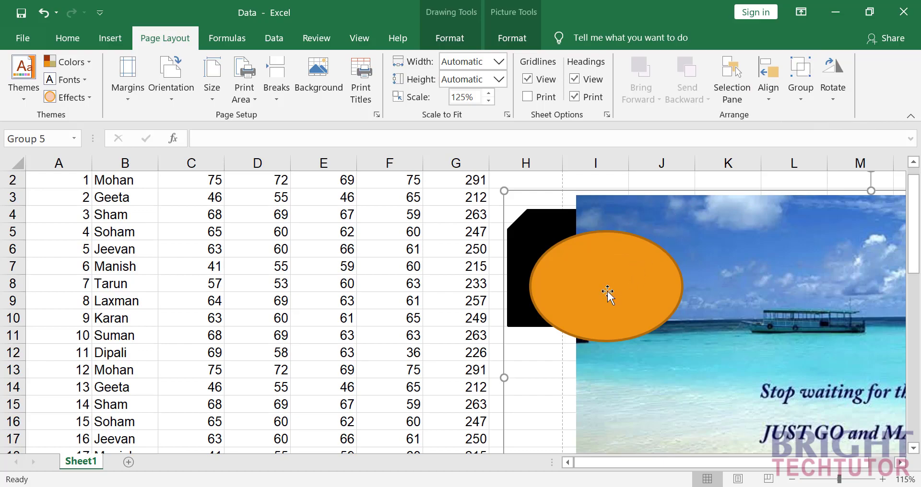
left_click(809, 97)
left_click(854, 155)
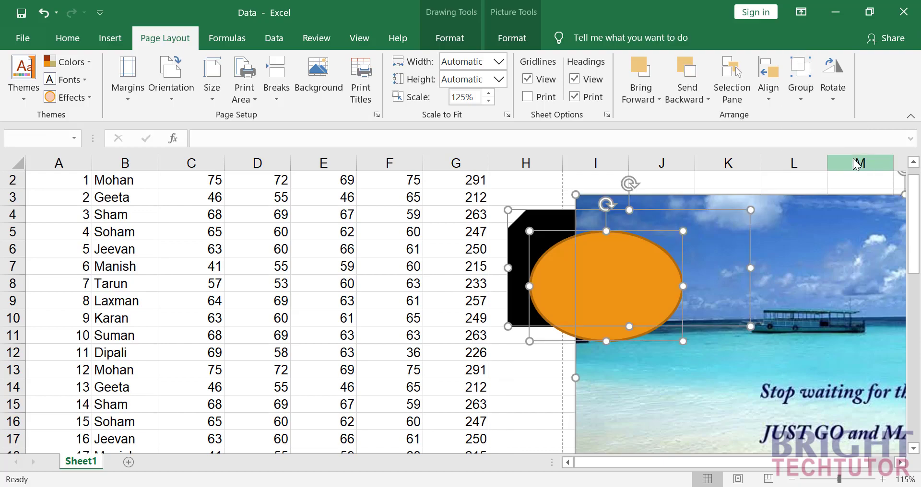
key("Escape")
Select the beach picture and look through the rotation and flip options available for it.
left_click(606, 218)
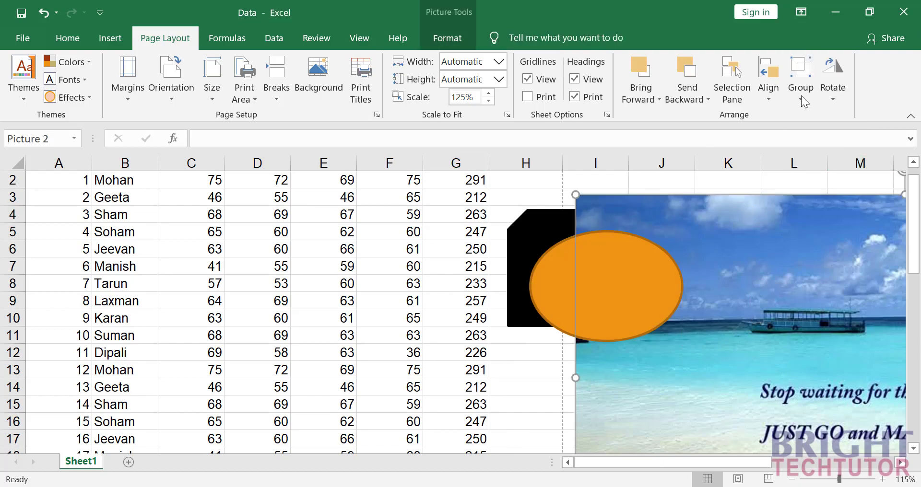
left_click(833, 90)
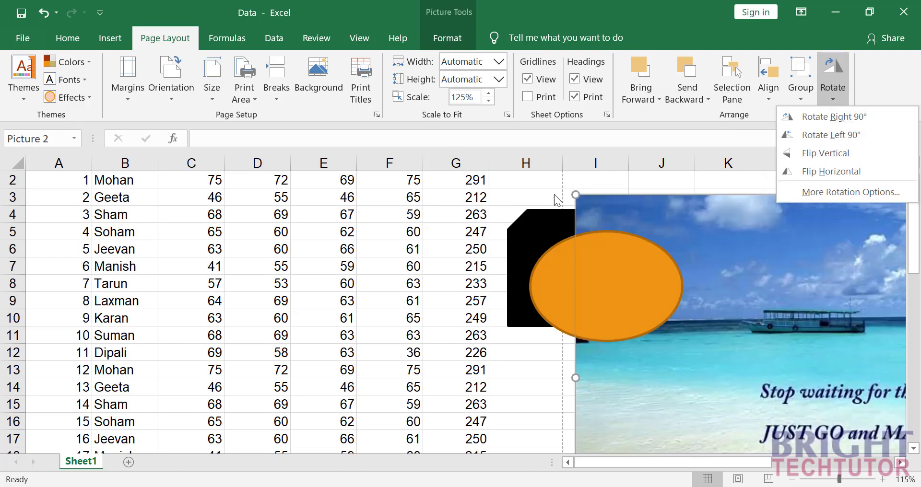
left_click(554, 195)
scroll(898, 189, "up", 1)
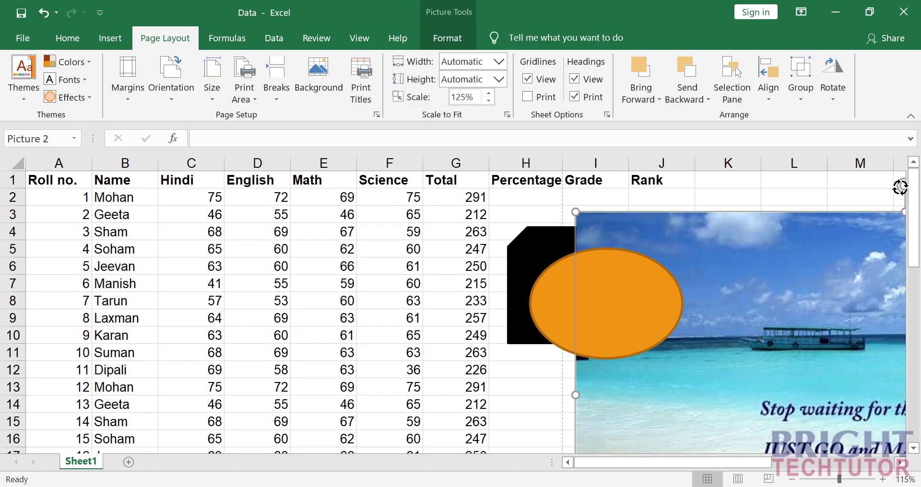
Rotate the beach picture left by 90°.
mouse_move(900, 187)
left_mouse_down()
mouse_move(839, 197)
mouse_move(809, 214)
mouse_move(900, 185)
left_mouse_up()
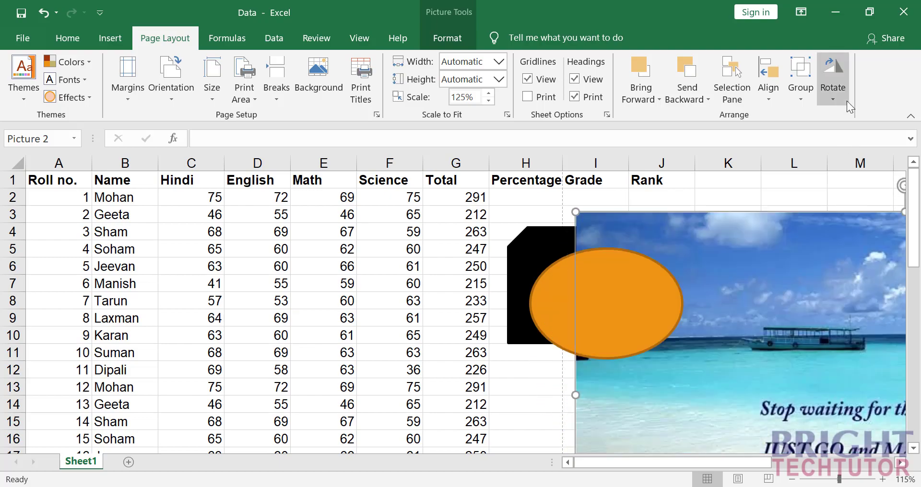
left_click(846, 100)
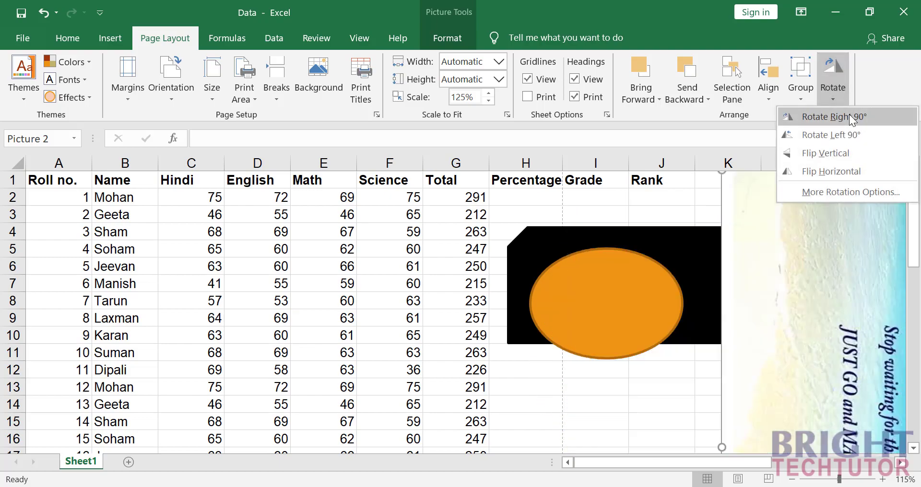
left_click(852, 136)
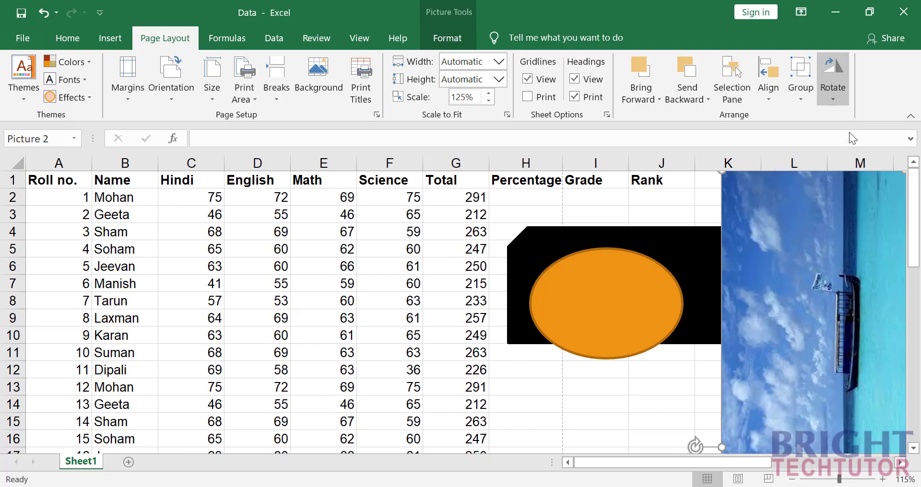